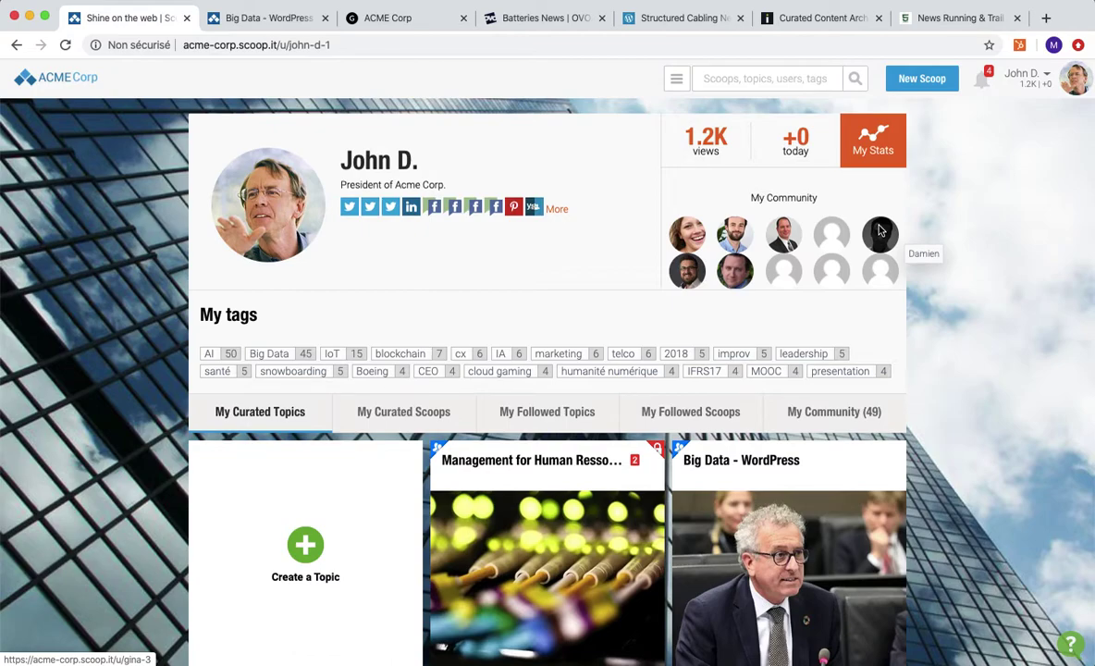
# - Open the research content page and put the Data science saved search into edit mode
pyautogui.moveTo(754, 568)
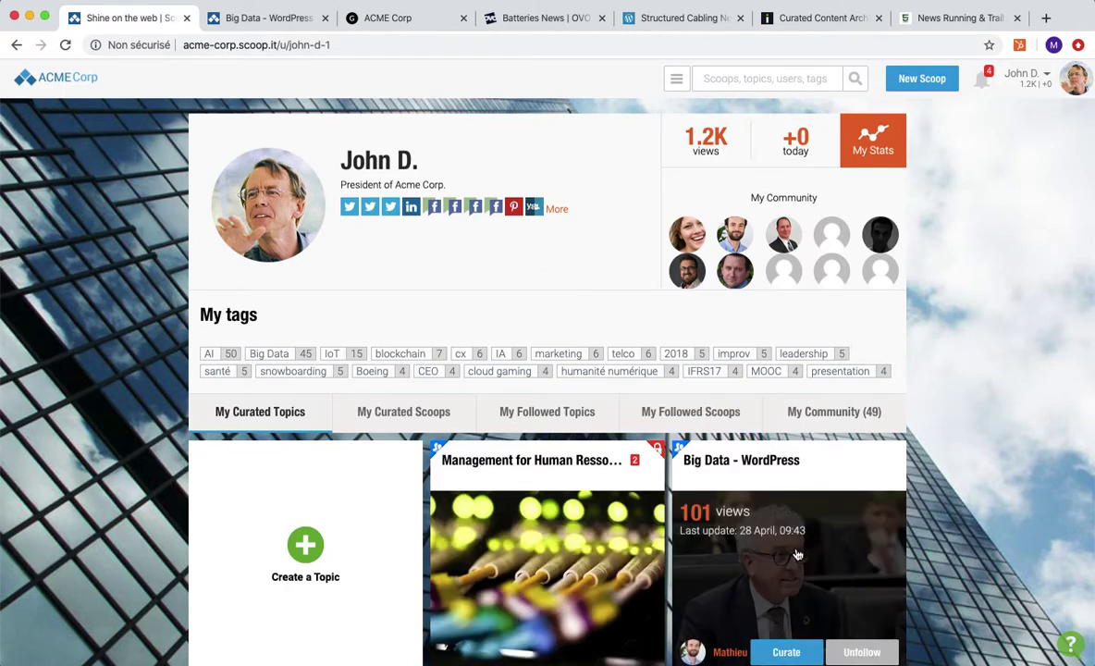
pyautogui.moveTo(474, 522)
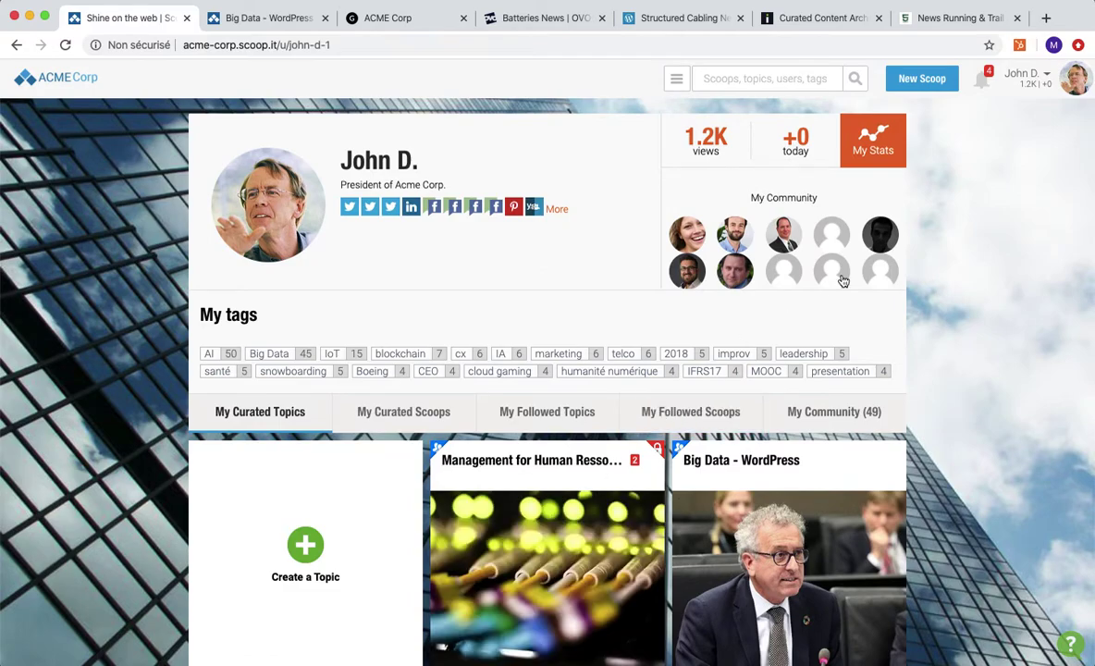
pyautogui.click(1014, 79)
pyautogui.click(932, 429)
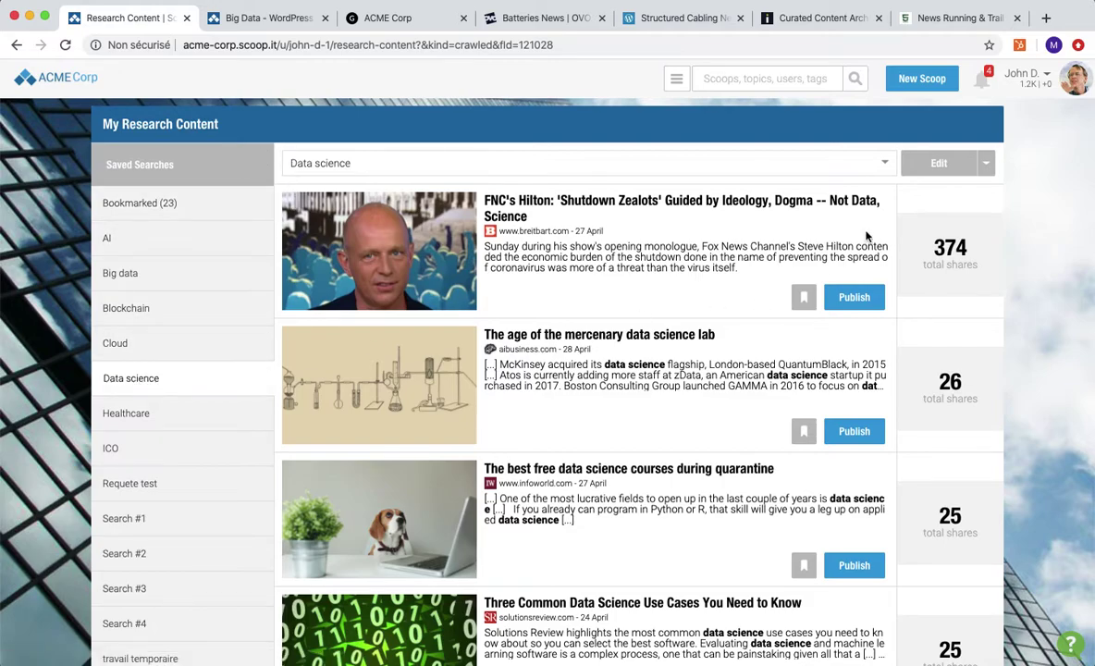
pyautogui.click(936, 164)
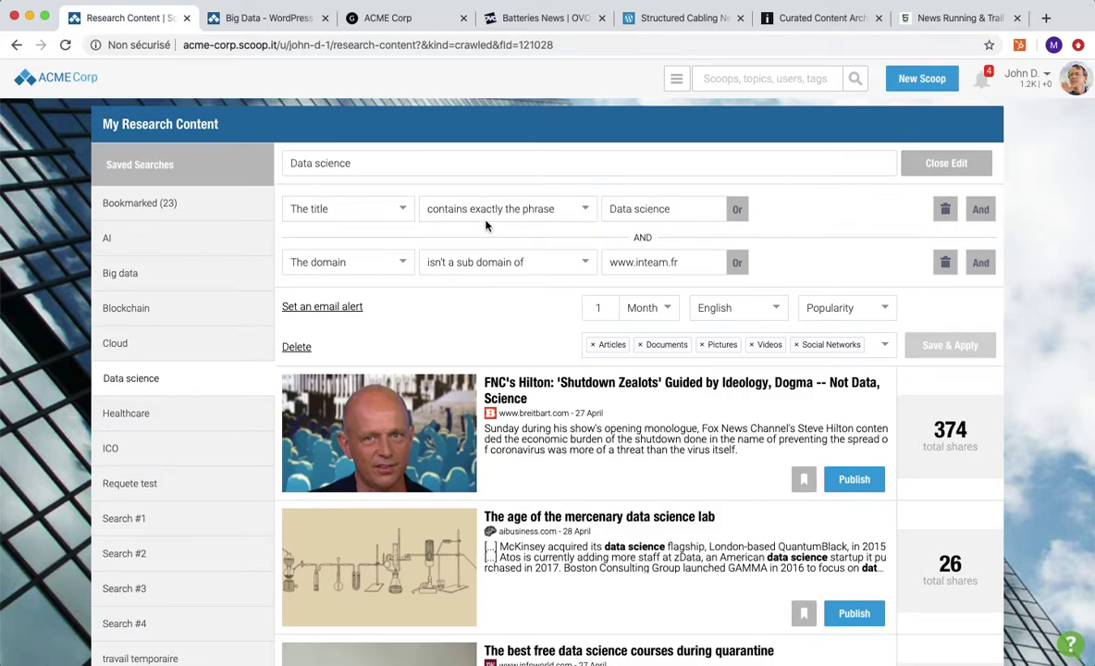
# - Examine the Data science search's title condition, sort order and email alert frequency options
pyautogui.click(553, 211)
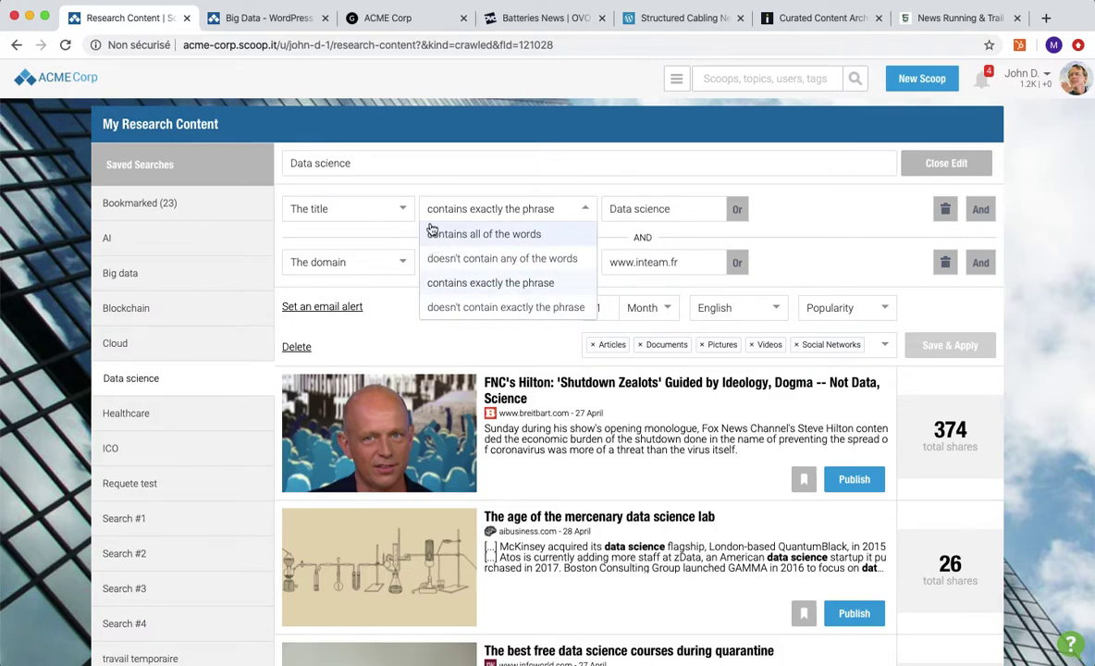
pyautogui.click(401, 215)
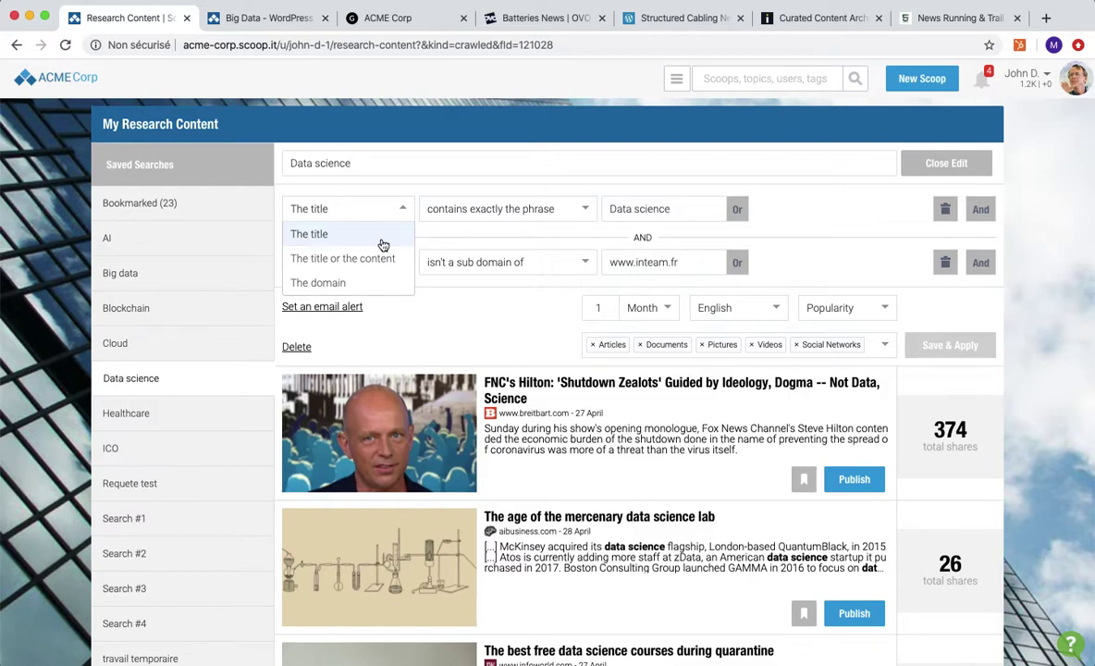
pyautogui.click(504, 248)
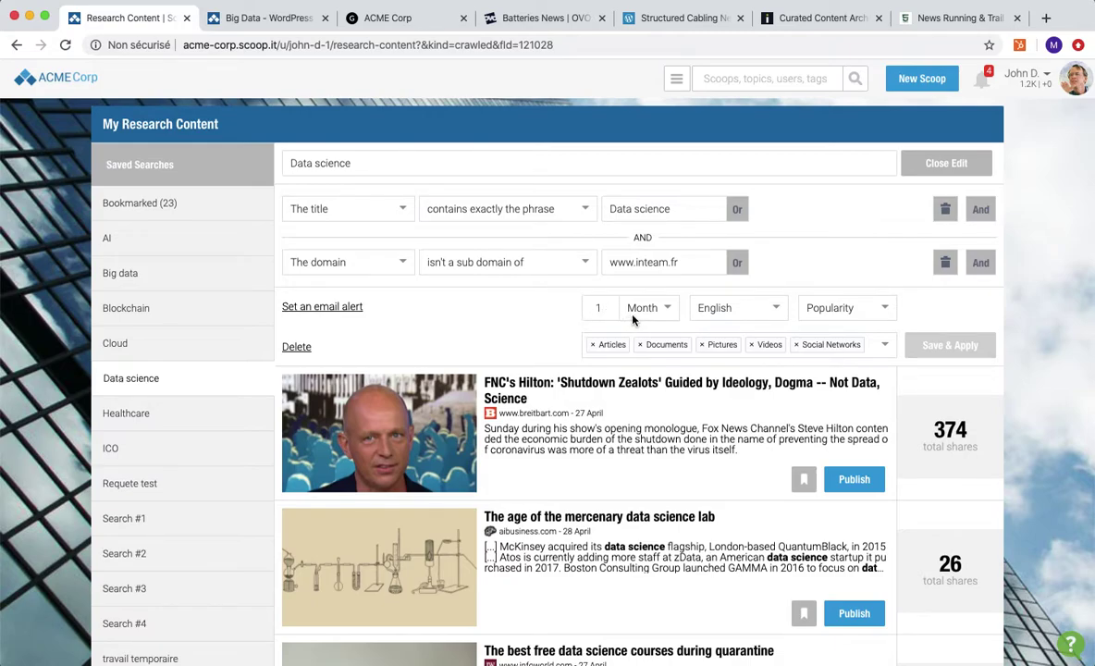
pyautogui.click(828, 314)
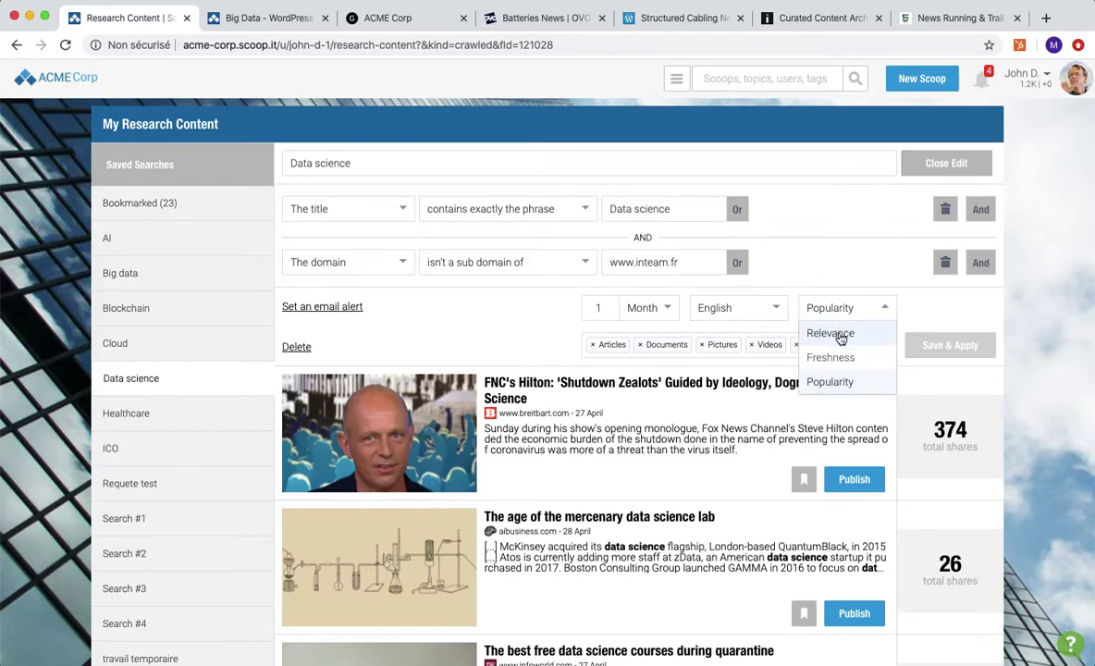
pyautogui.click(479, 318)
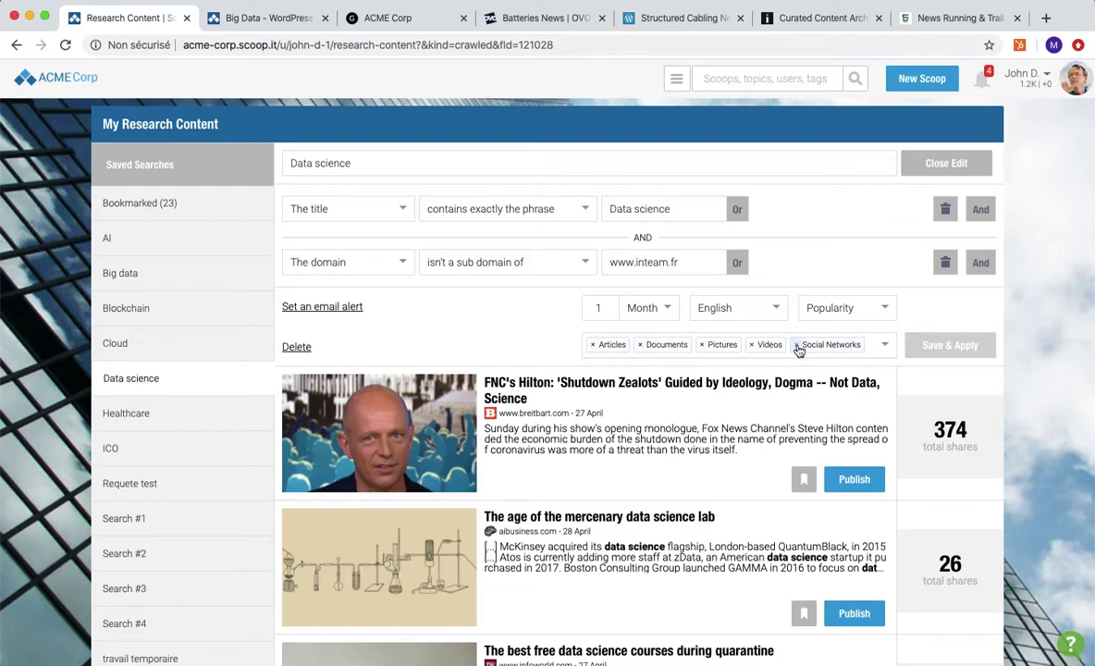
pyautogui.click(331, 307)
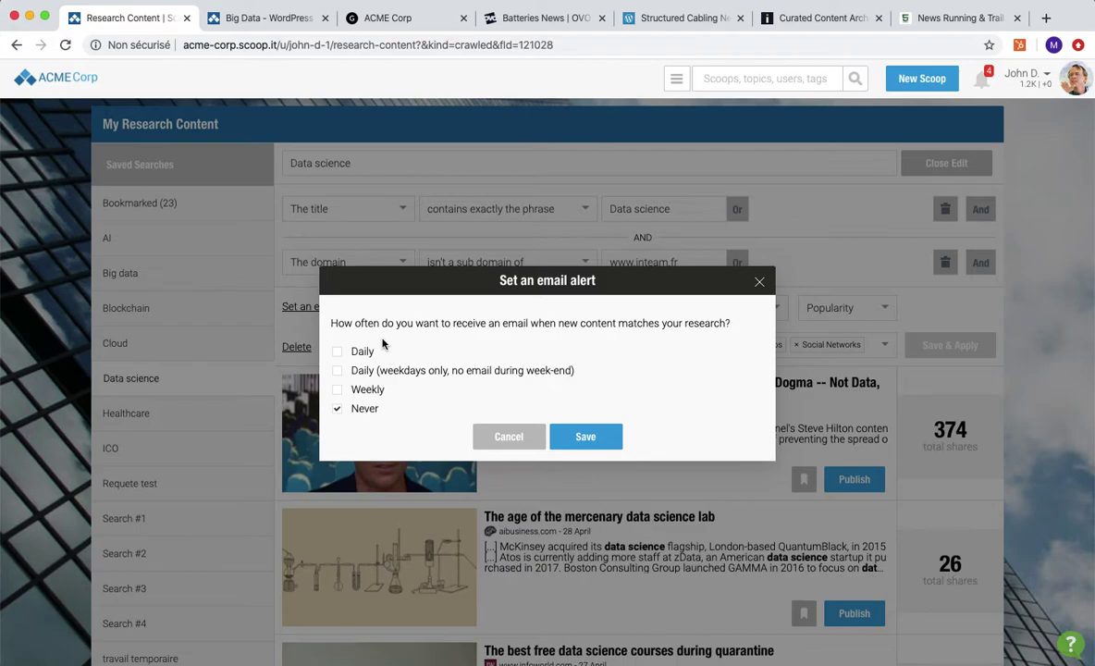
pyautogui.click(757, 282)
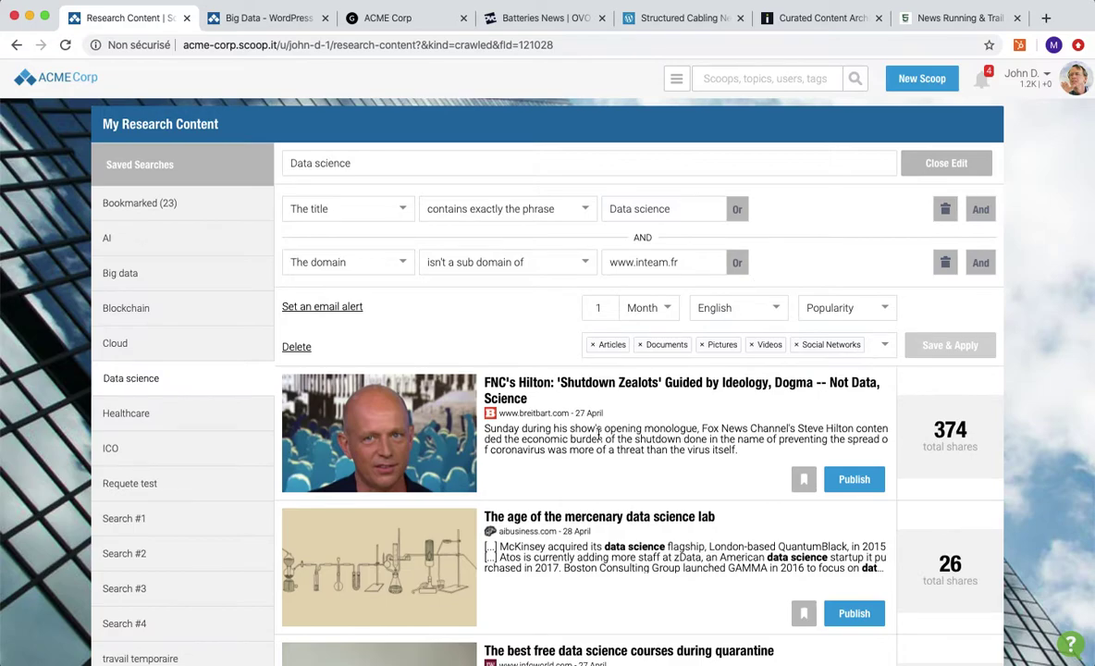
# - Start a new scoop from the article "Three Common Data Science Use Cases You Need to Know" and review the available destination topics
pyautogui.scroll(-3, 597, 435)
pyautogui.scroll(-5, 597, 435)
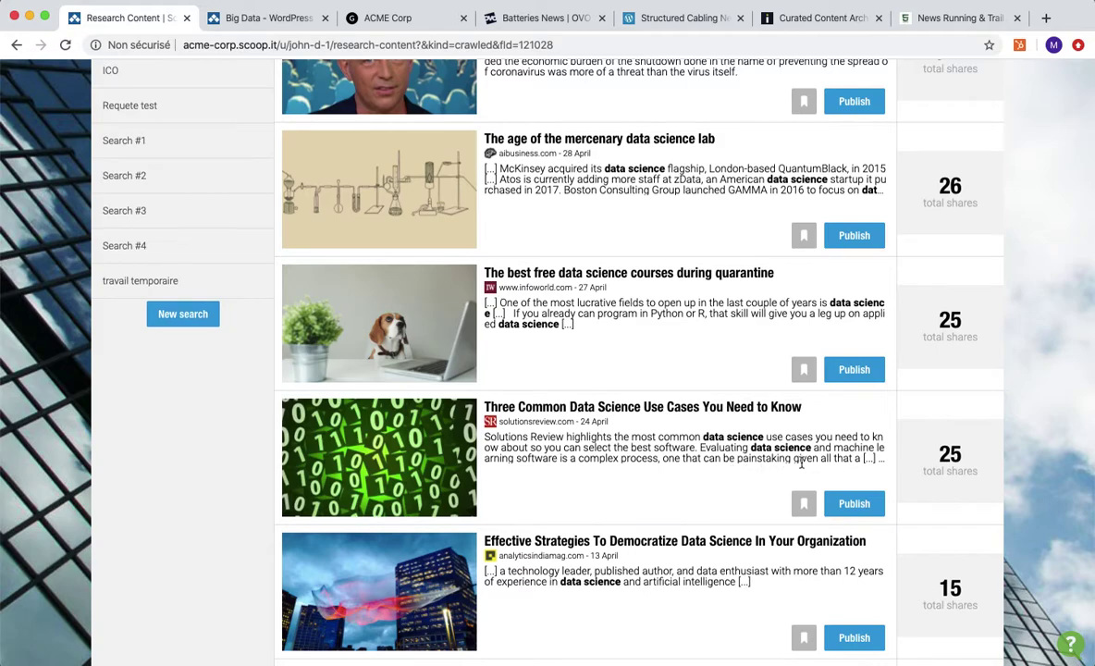
pyautogui.click(843, 504)
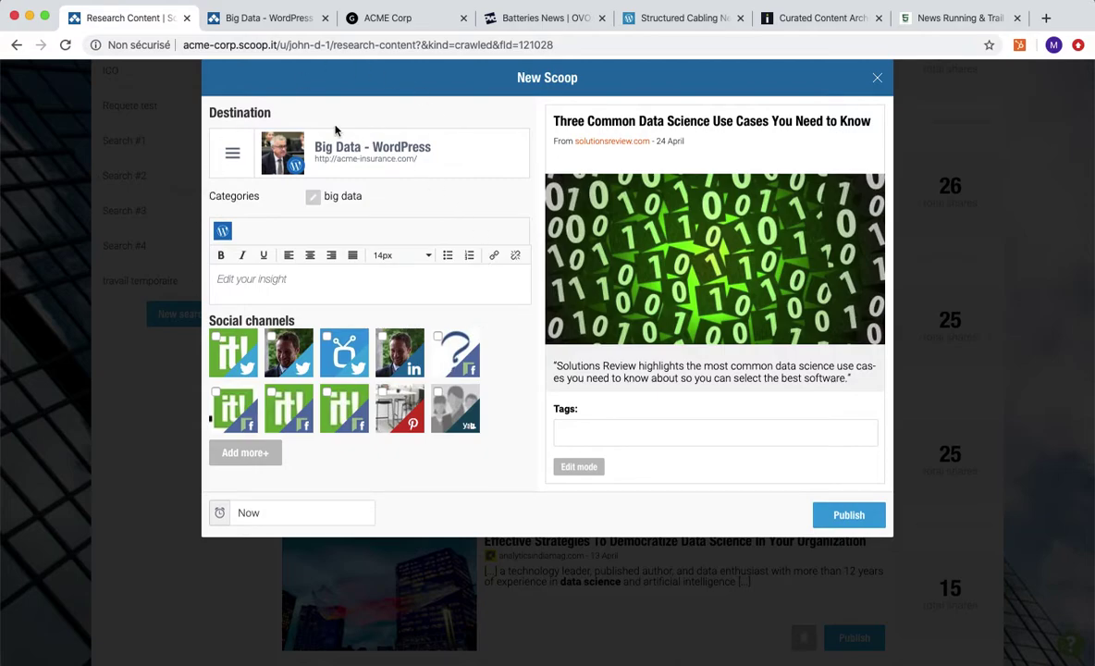
pyautogui.click(233, 155)
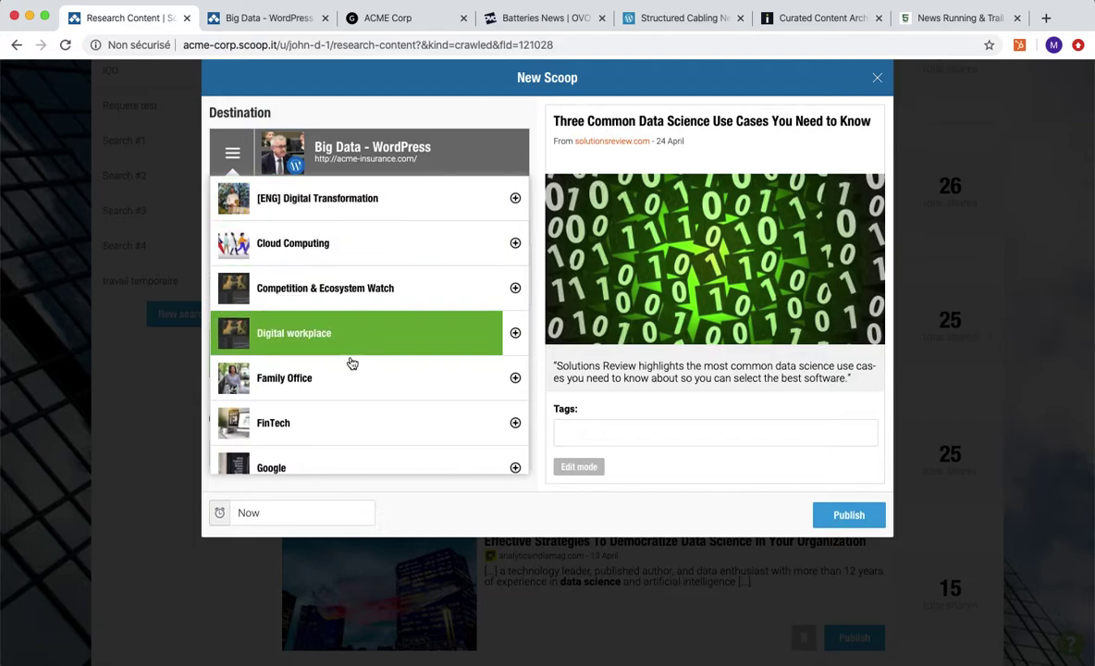
pyautogui.click(426, 115)
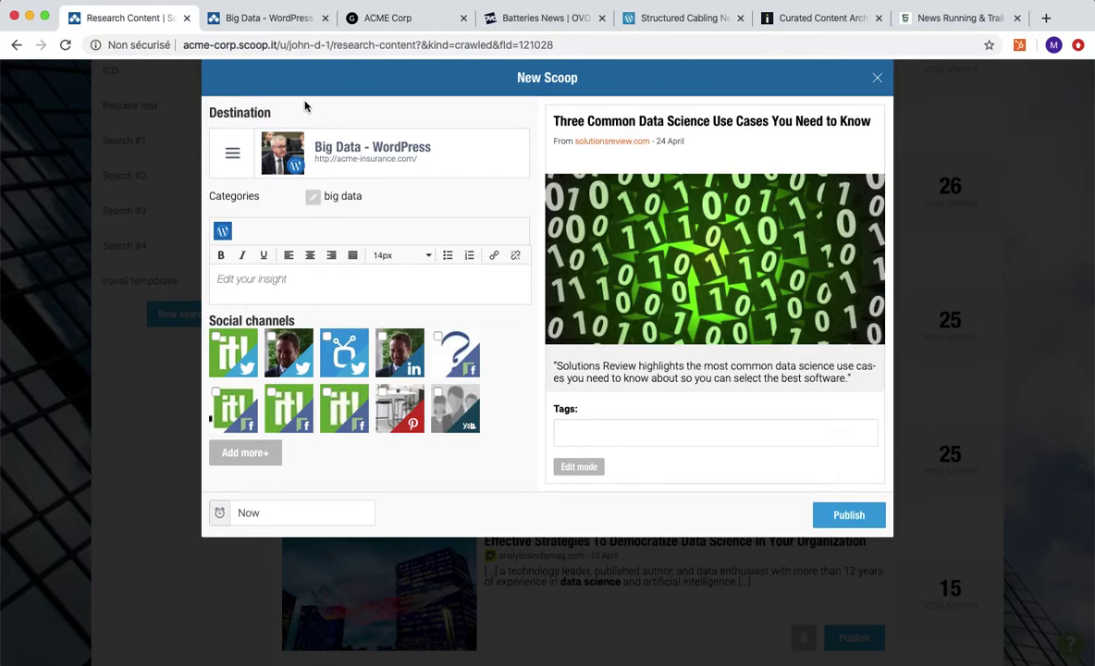
# - Examine the WordPress integration settings of the Big Data - WordPress topic
pyautogui.click(269, 21)
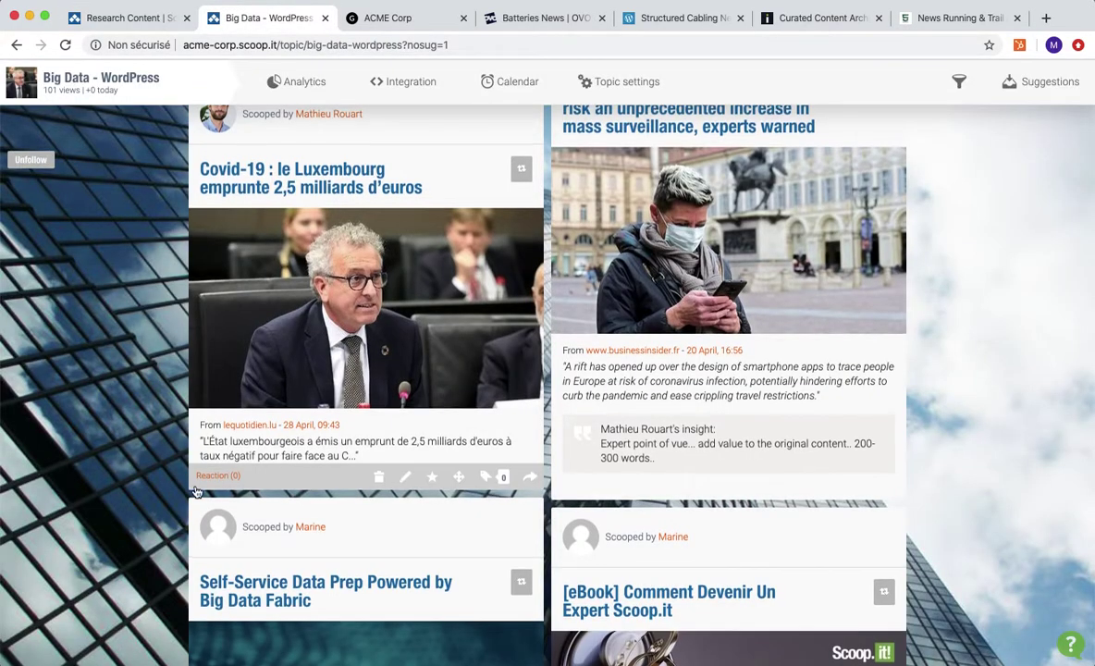
pyautogui.scroll(4, 195, 487)
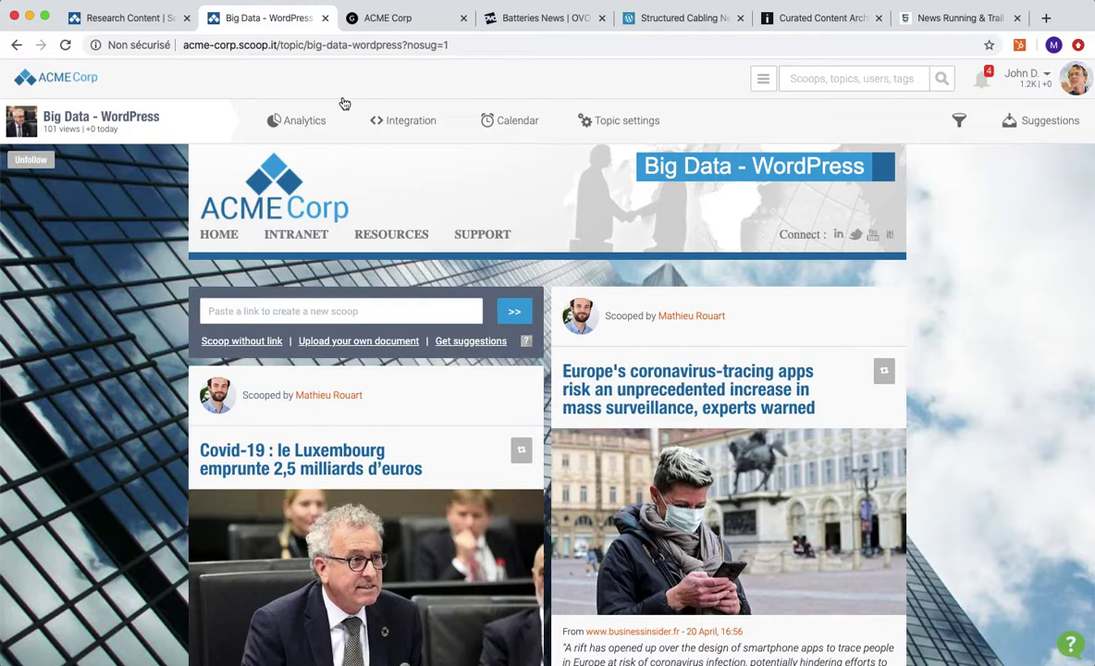
pyautogui.click(413, 121)
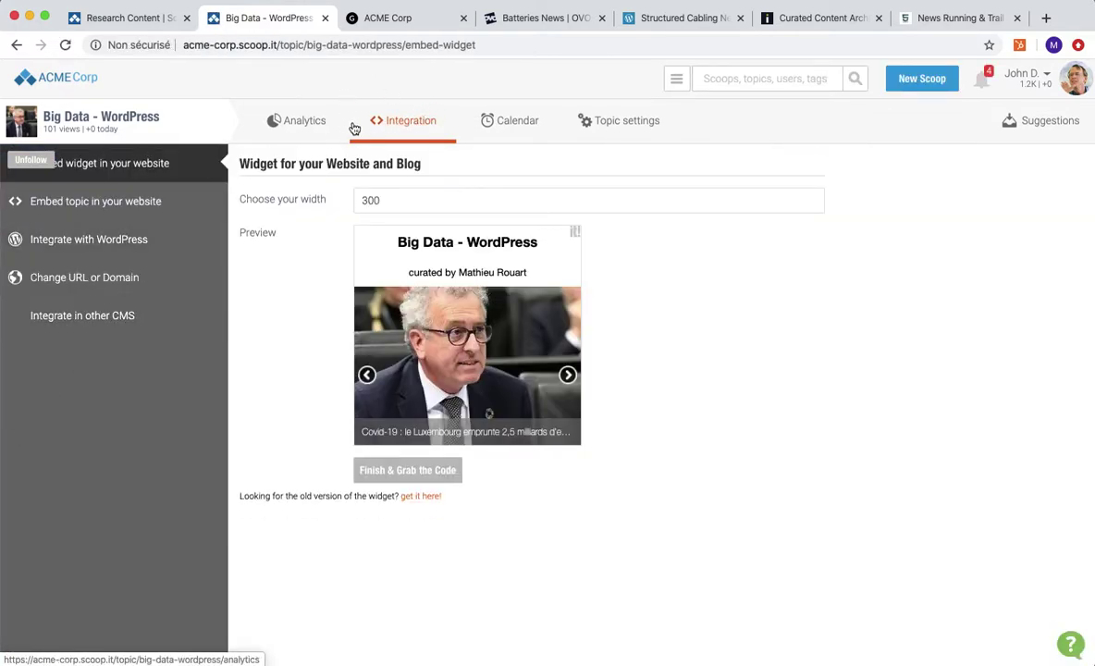
pyautogui.click(110, 242)
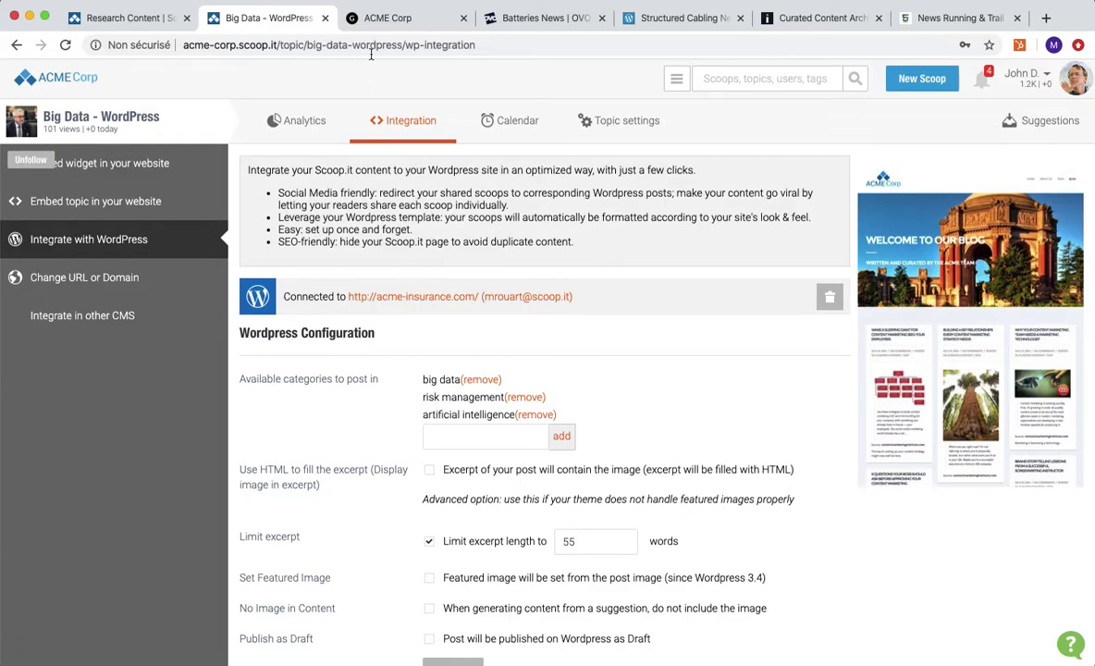
# - Return to the new scoop and enter the insight "expert opinion. 200-300 words, boost your SEO."
pyautogui.click(146, 26)
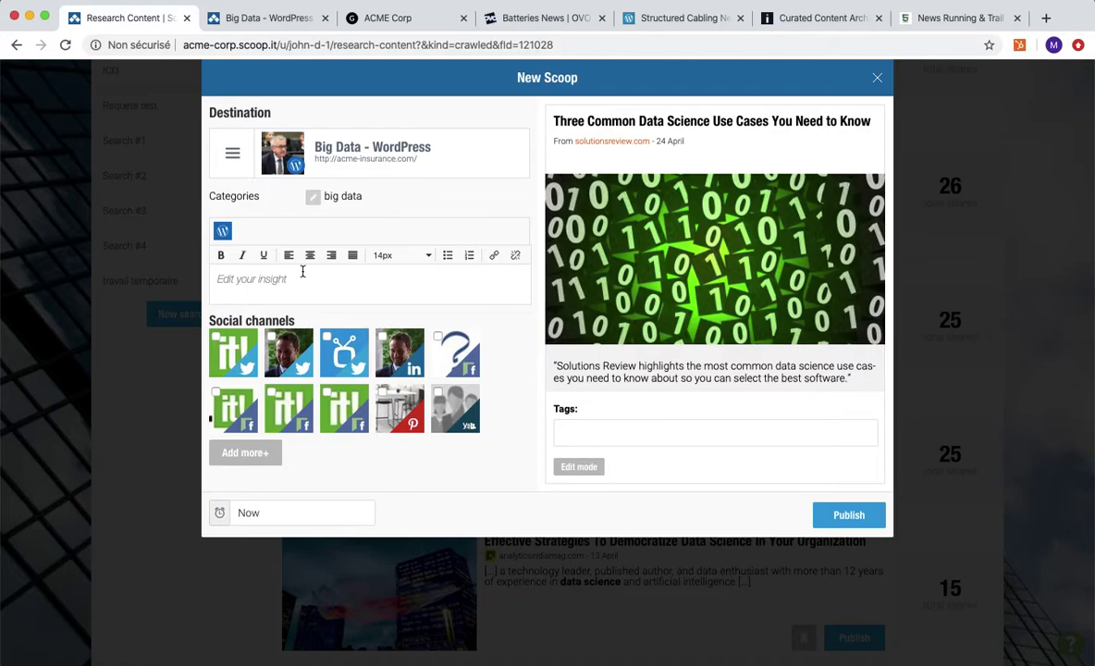
pyautogui.click(232, 275)
pyautogui.write('expert opinion. 200-300 words')
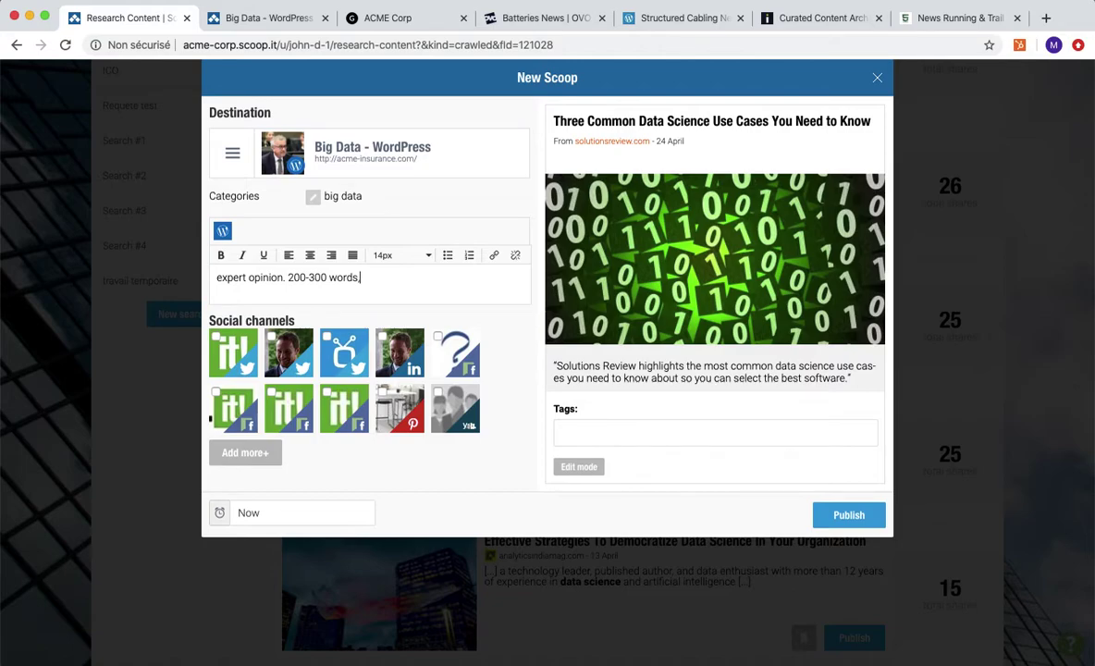
pyautogui.write(', boost your SEO.')
# - Try sharing the scoop to the Scoop.it Twitter channel and the LinkedIn channel while viewing the article's editing options, and deselect both channels
pyautogui.click(227, 344)
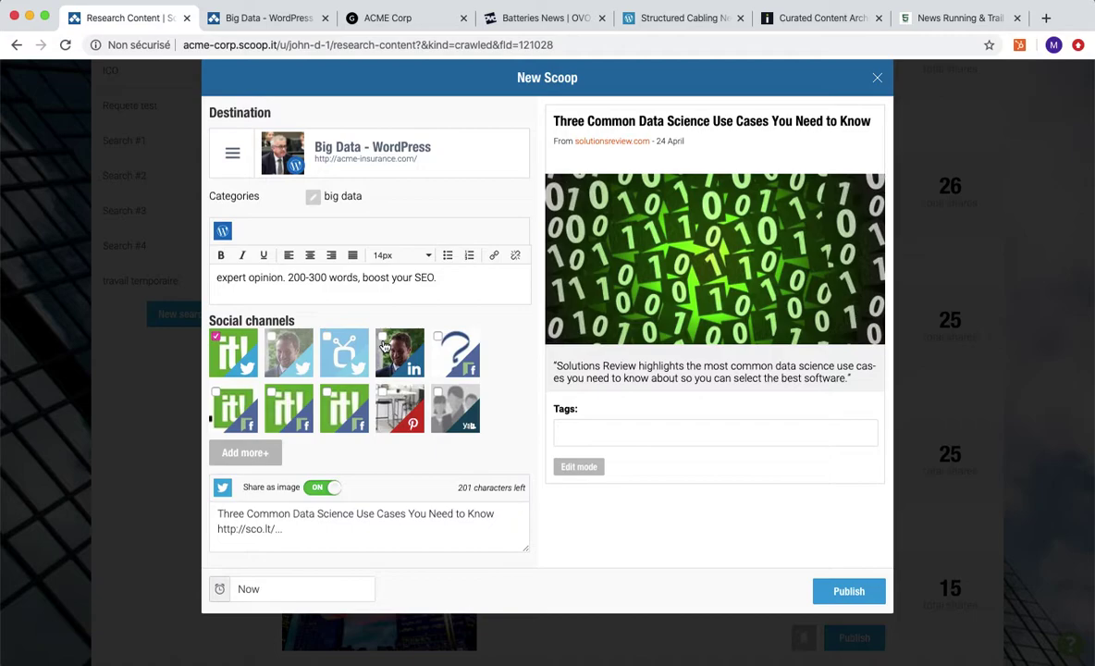
pyautogui.click(385, 345)
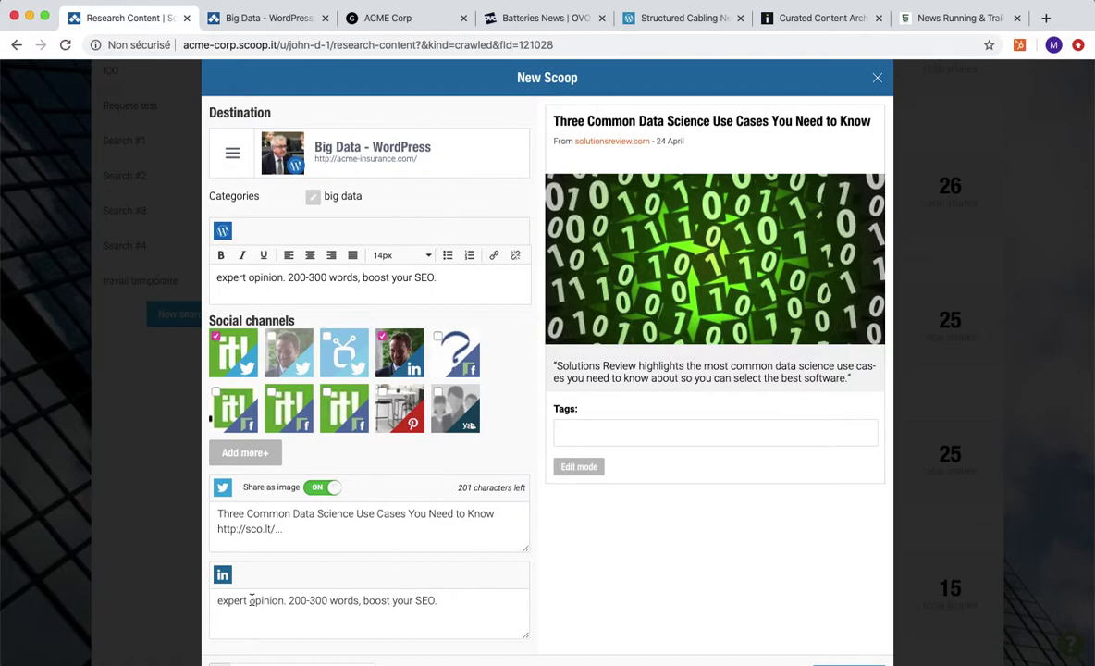
pyautogui.click(588, 470)
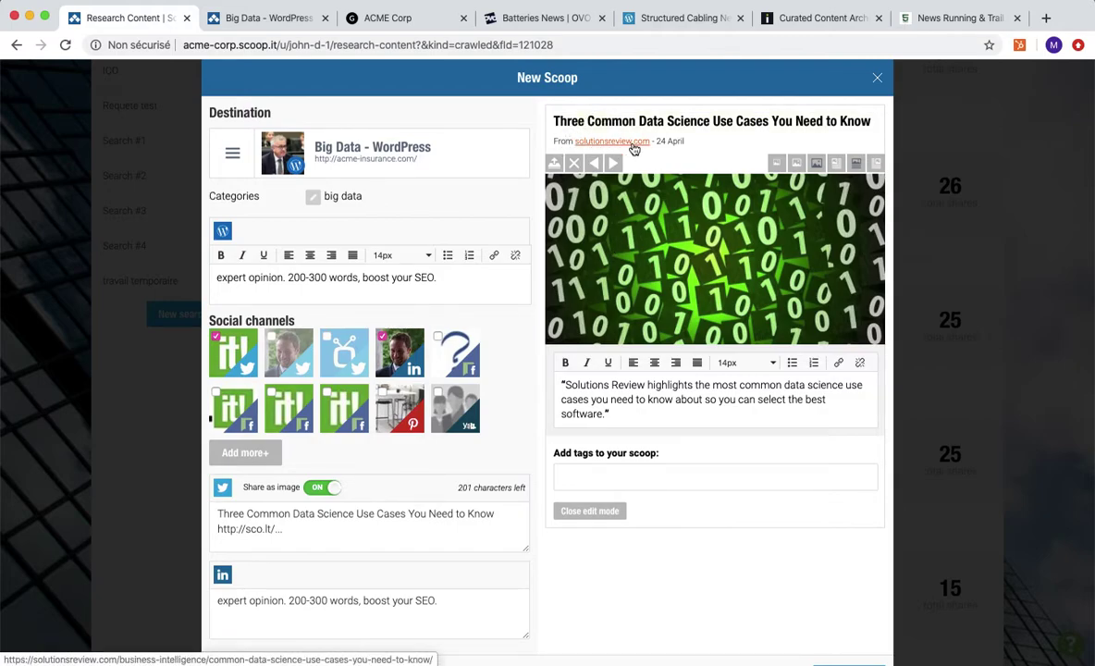
pyautogui.click(218, 338)
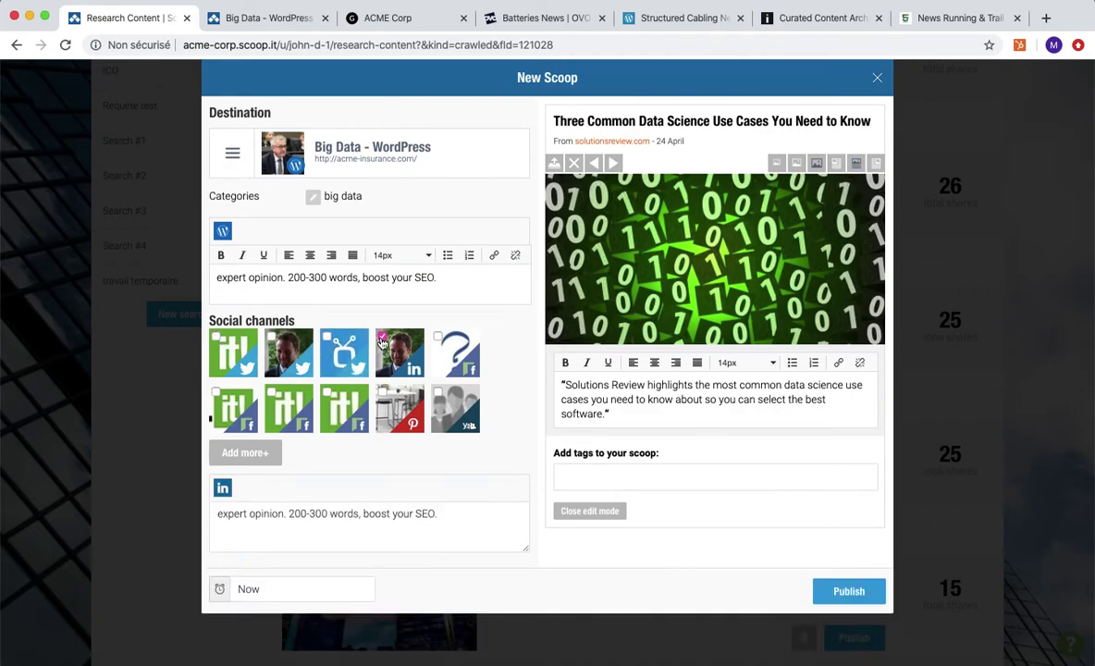
pyautogui.click(382, 339)
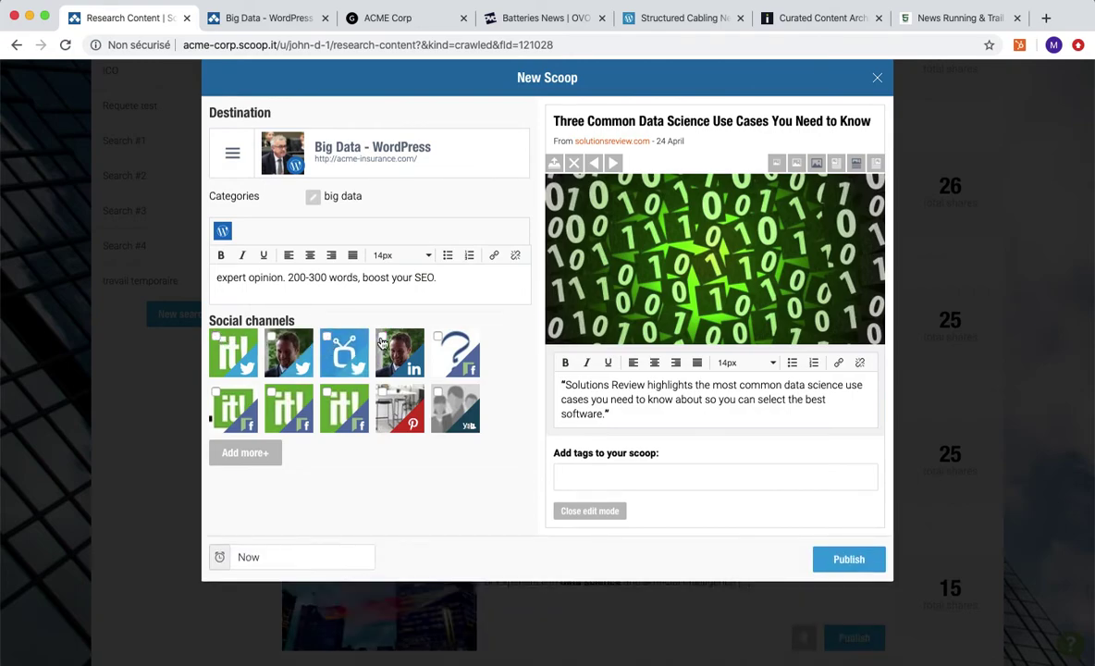
# - Publish the scoop and check the new post on the Big Data - WordPress topic page
pyautogui.click(846, 561)
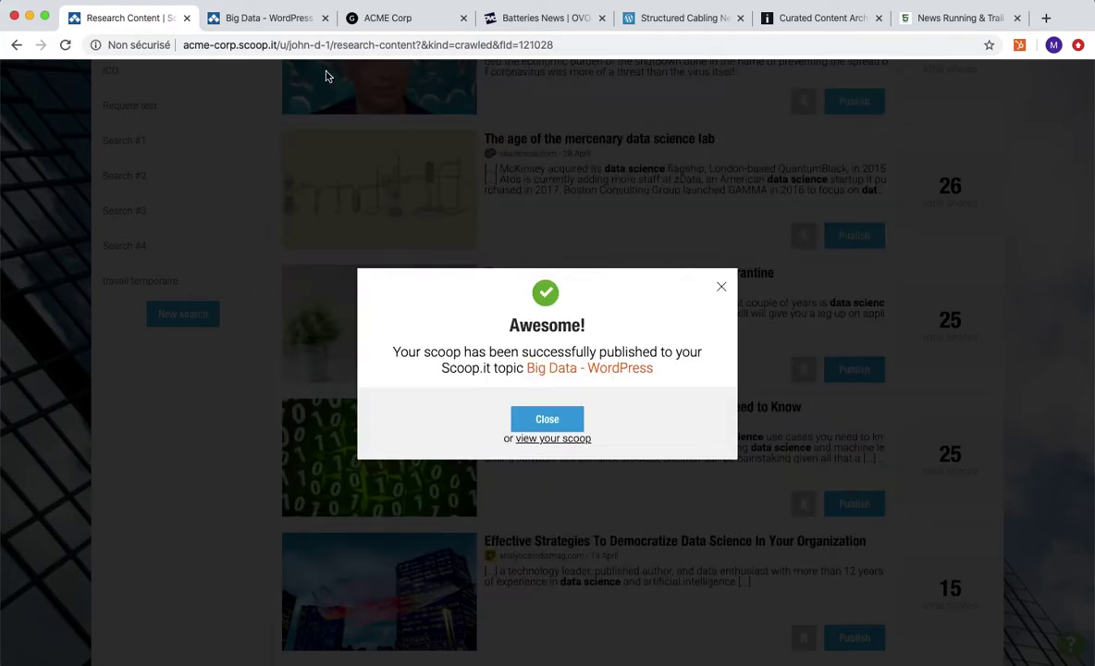
pyautogui.click(270, 20)
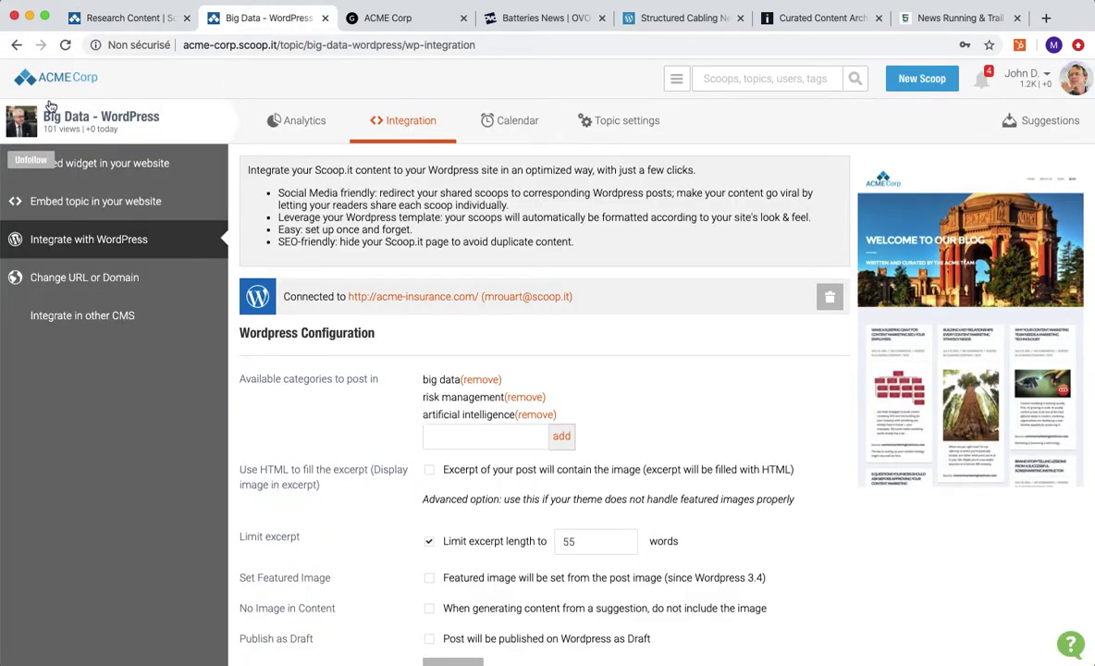
pyautogui.click(28, 124)
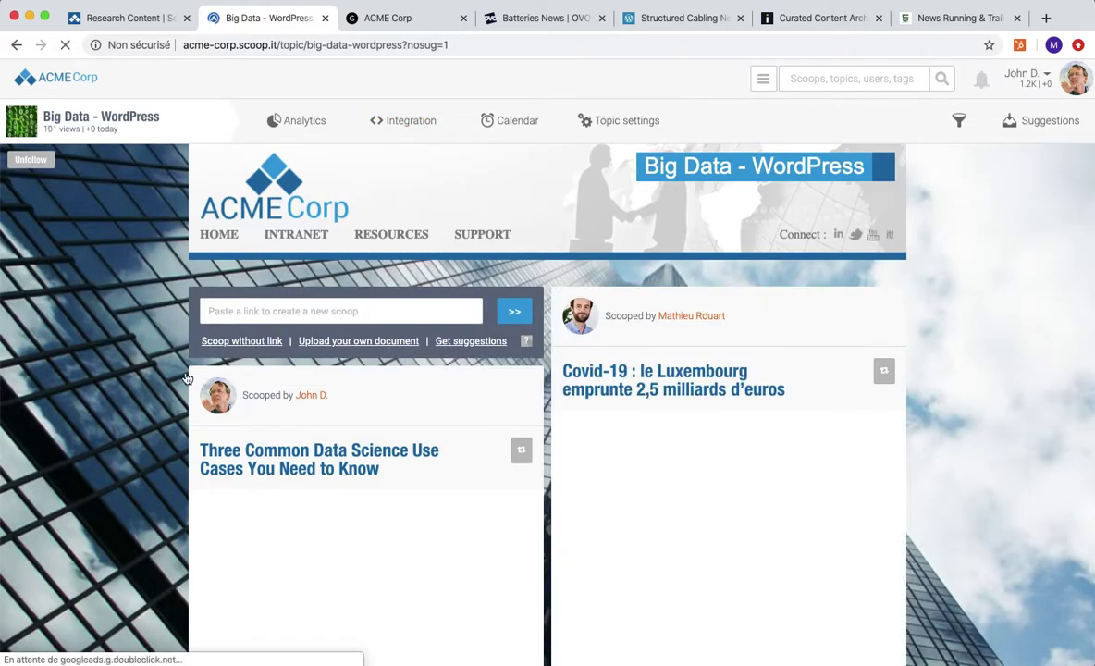
pyautogui.scroll(-5, 186, 378)
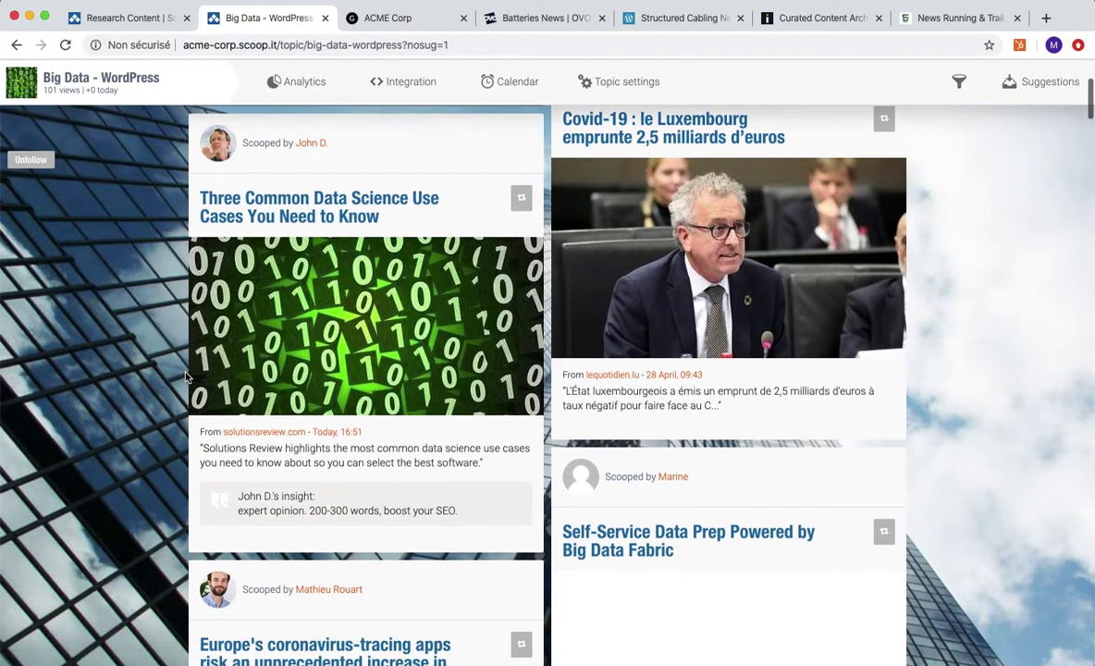
pyautogui.moveTo(436, 327)
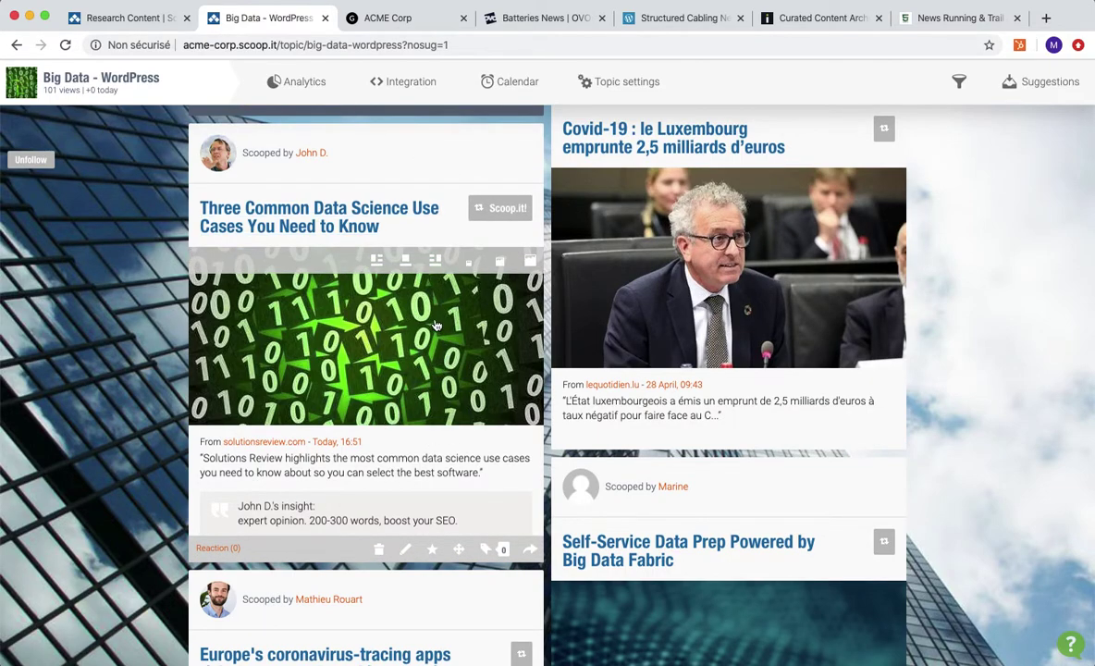
# - Switch to the ACME Corp website and review the published article in the Big Data blog category
pyautogui.click(378, 19)
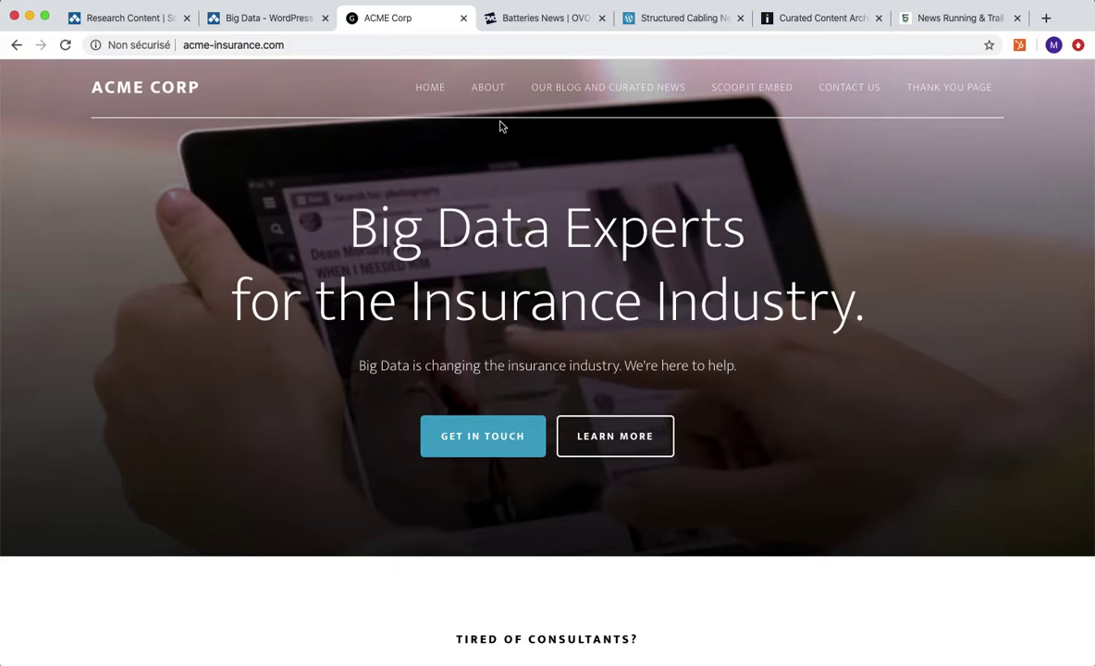
pyautogui.moveTo(564, 98)
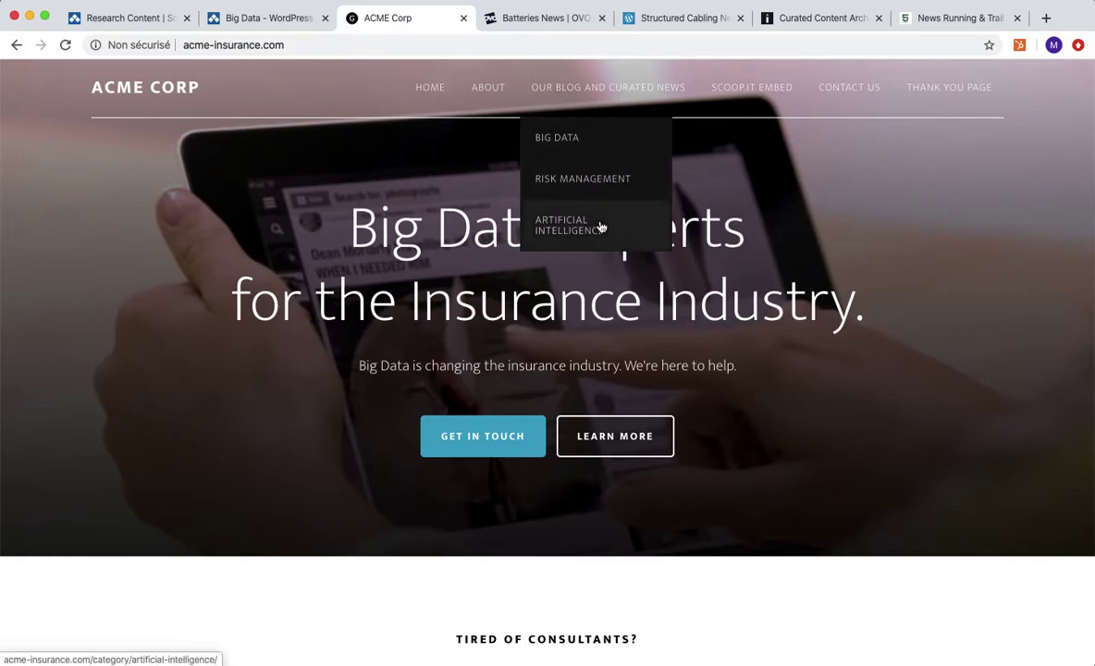
pyautogui.click(591, 145)
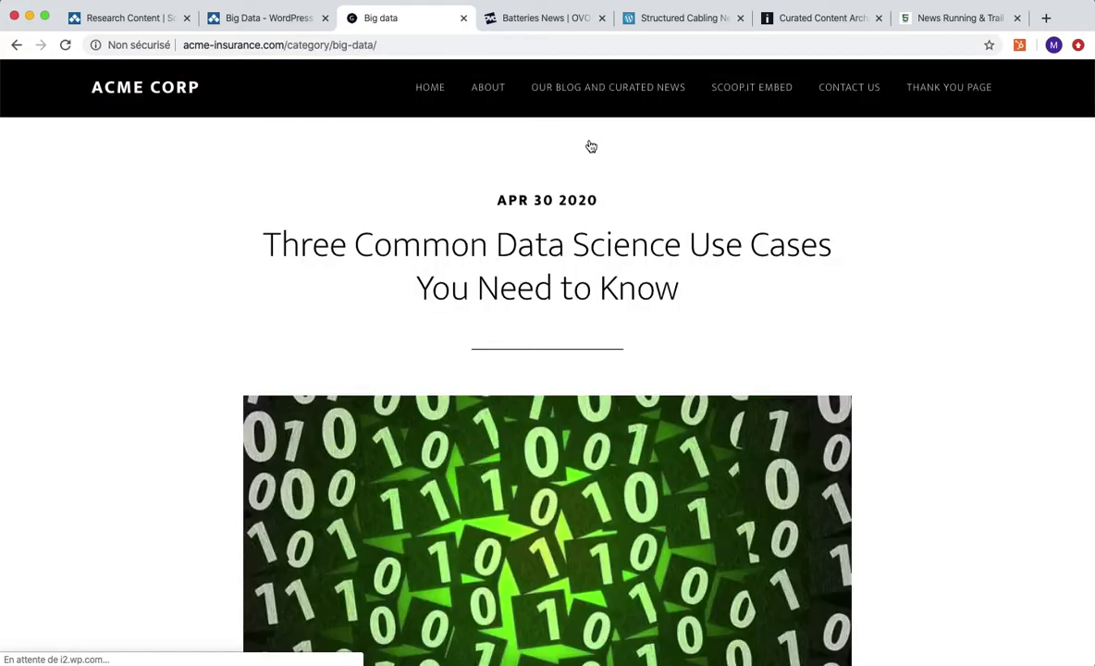
pyautogui.scroll(-5, 208, 303)
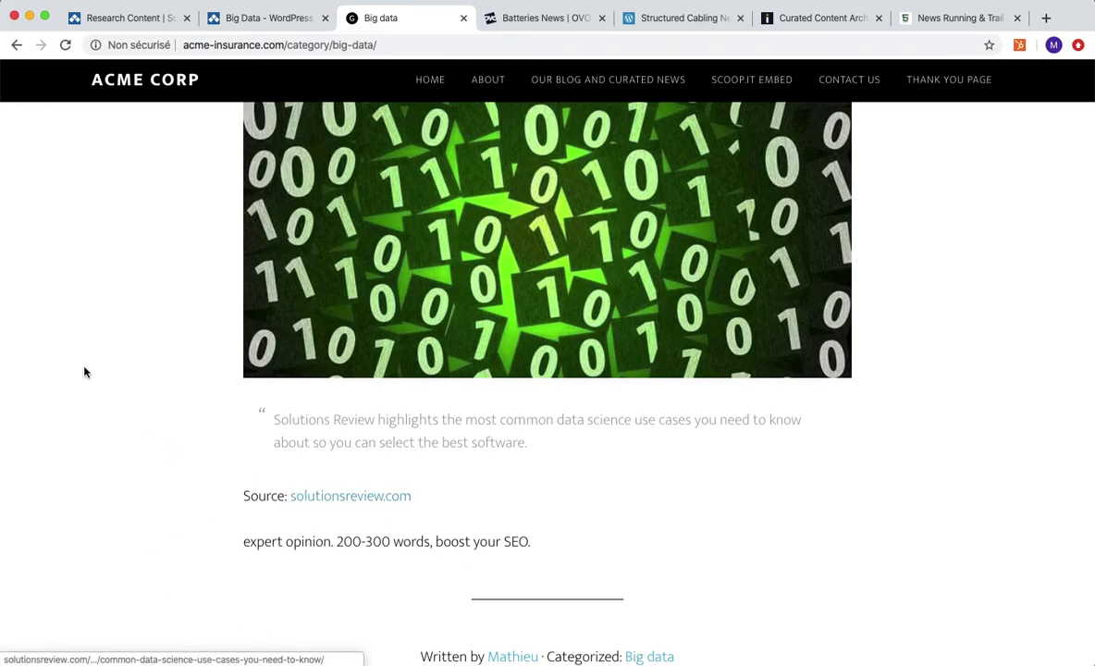
# - Look through the ACME Corp Big data posts and go back to the Three Common Data Science Use Cases article
pyautogui.scroll(-5, 84, 371)
pyautogui.scroll(-3, 84, 371)
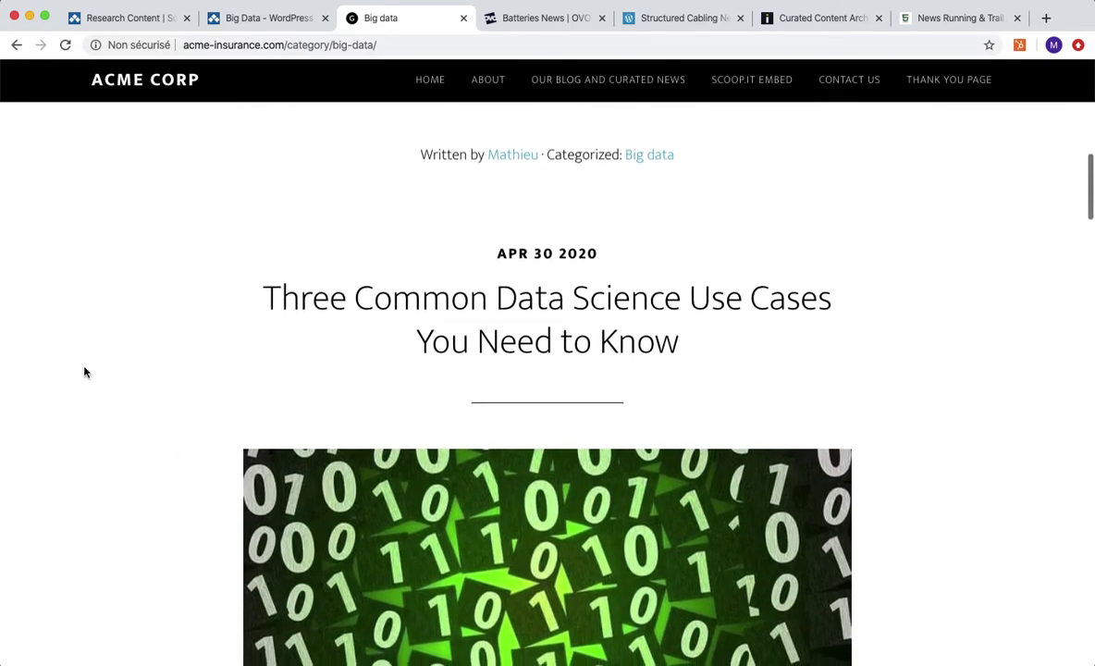
pyautogui.scroll(-3, 84, 372)
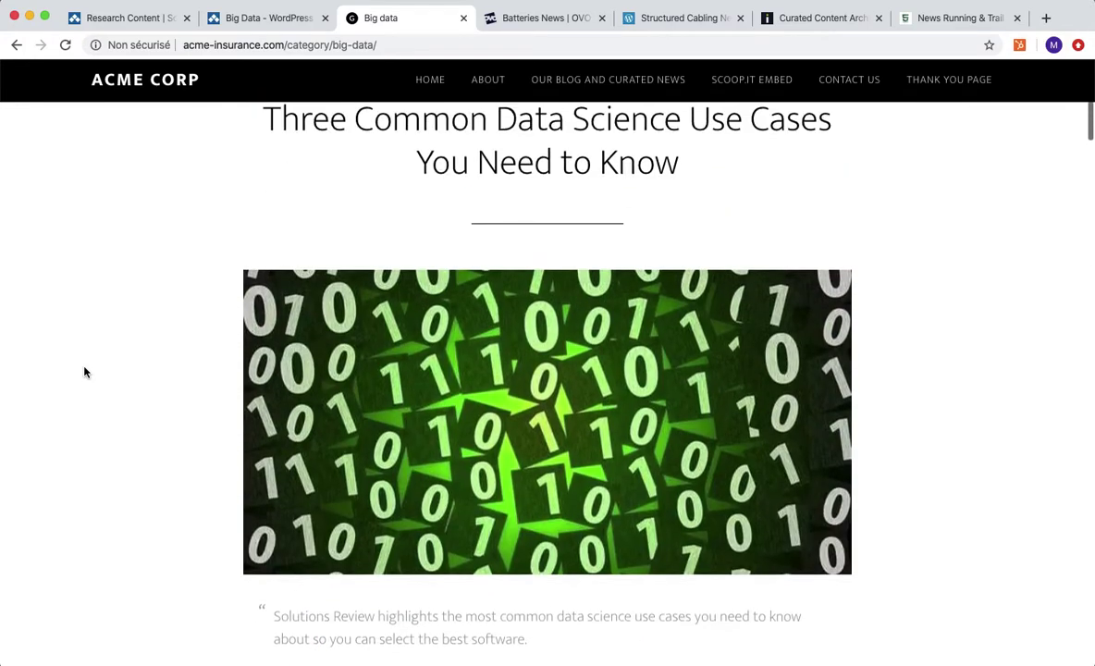
pyautogui.scroll(2, 85, 371)
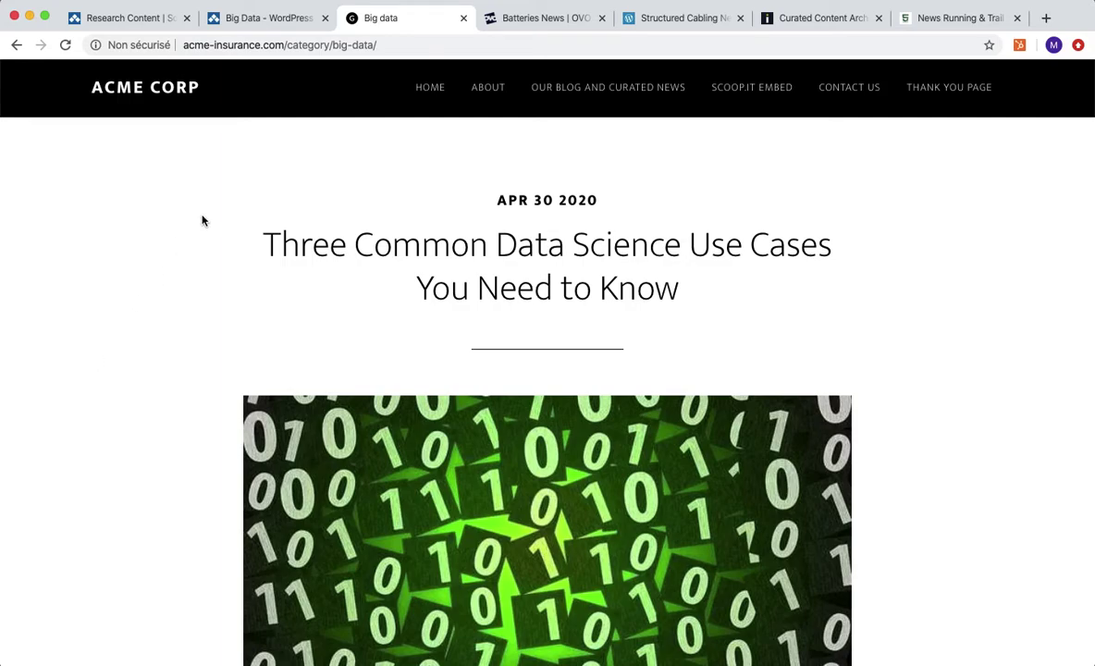
# - Switch to the OVO Newswire site and review the curated articles in its Batteries category
pyautogui.click(537, 25)
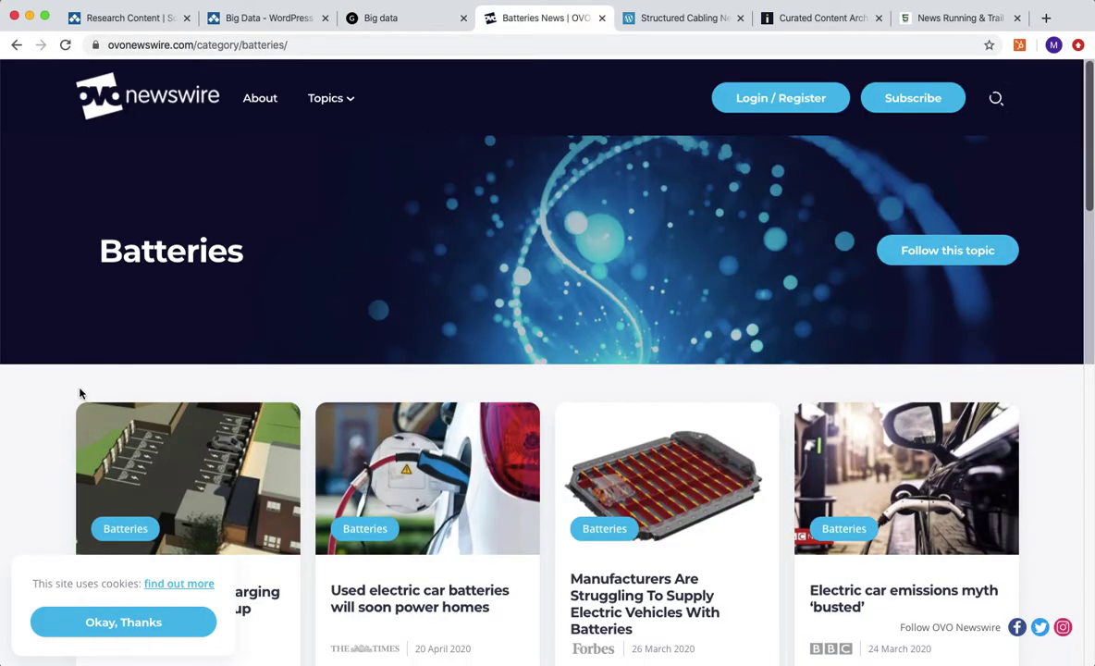
pyautogui.scroll(-3, 39, 392)
pyautogui.scroll(-3, 40, 395)
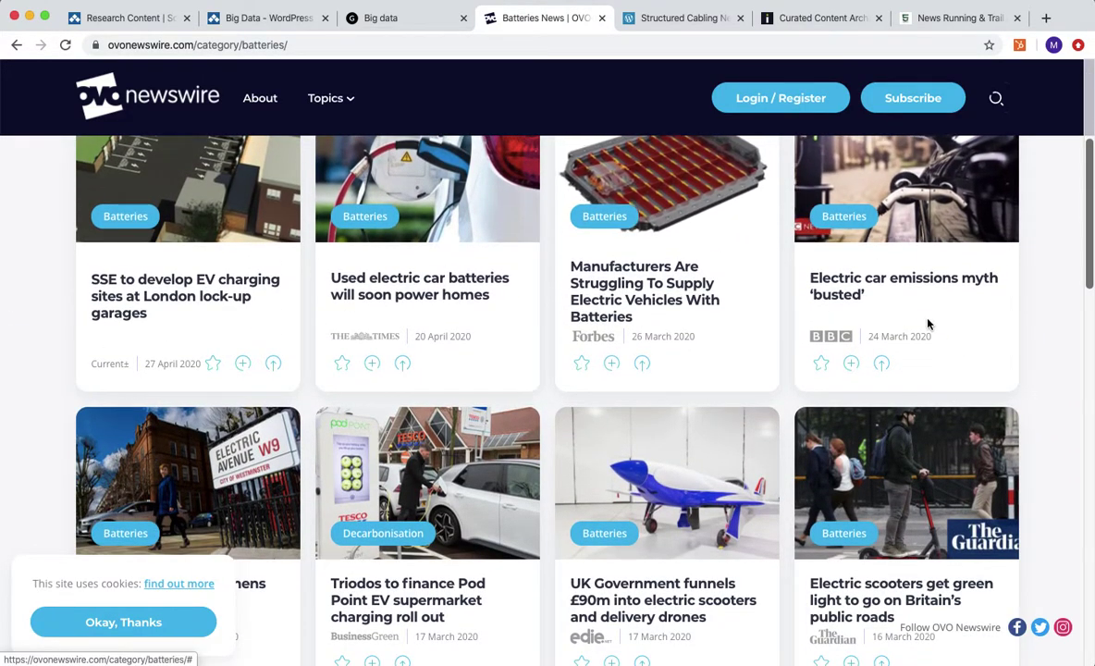
pyautogui.scroll(-1, 1054, 412)
pyautogui.scroll(-2, 1054, 413)
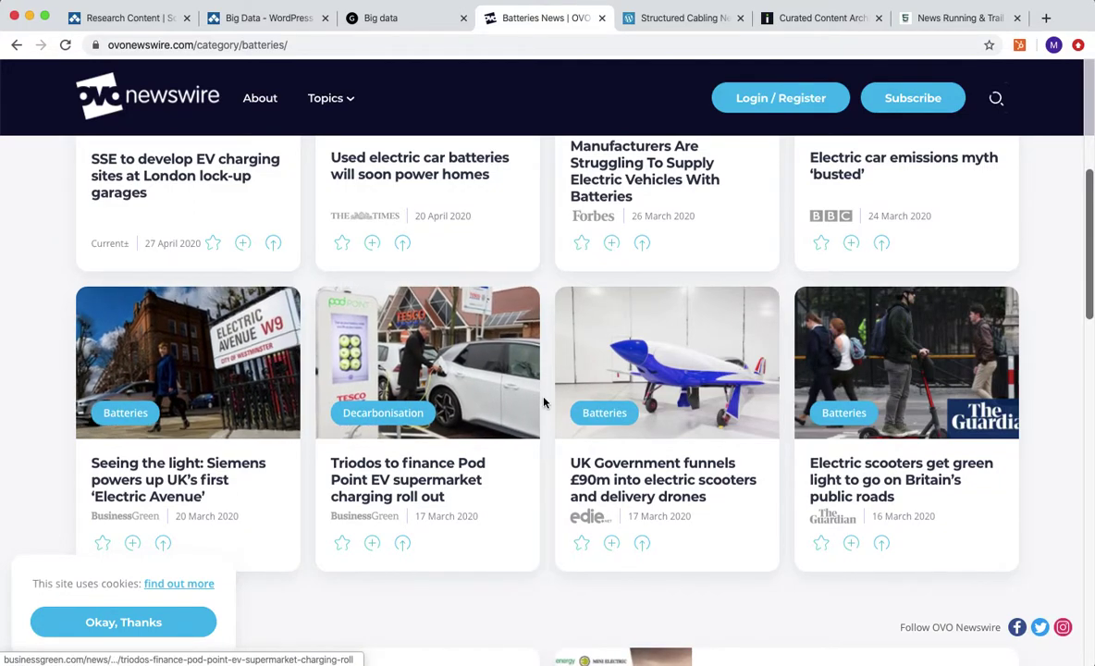
pyautogui.scroll(-4, 542, 399)
pyautogui.scroll(12, 543, 398)
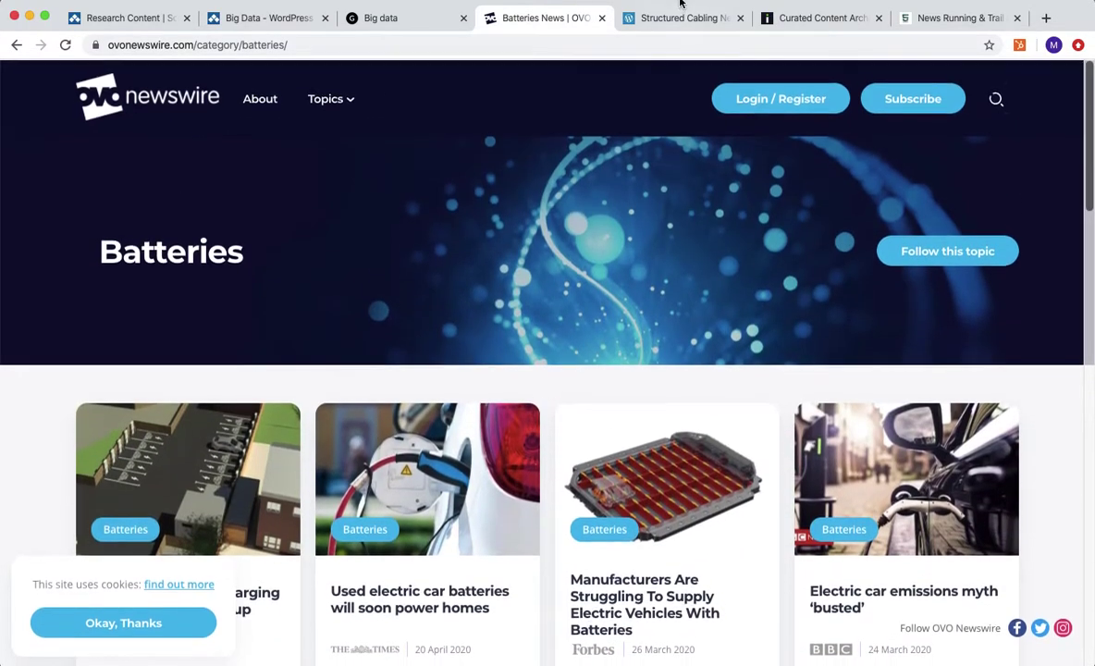
# - Switch to the Structured Cabling News site and review its curated articles and category list
pyautogui.click(674, 17)
pyautogui.scroll(-9, 6, 410)
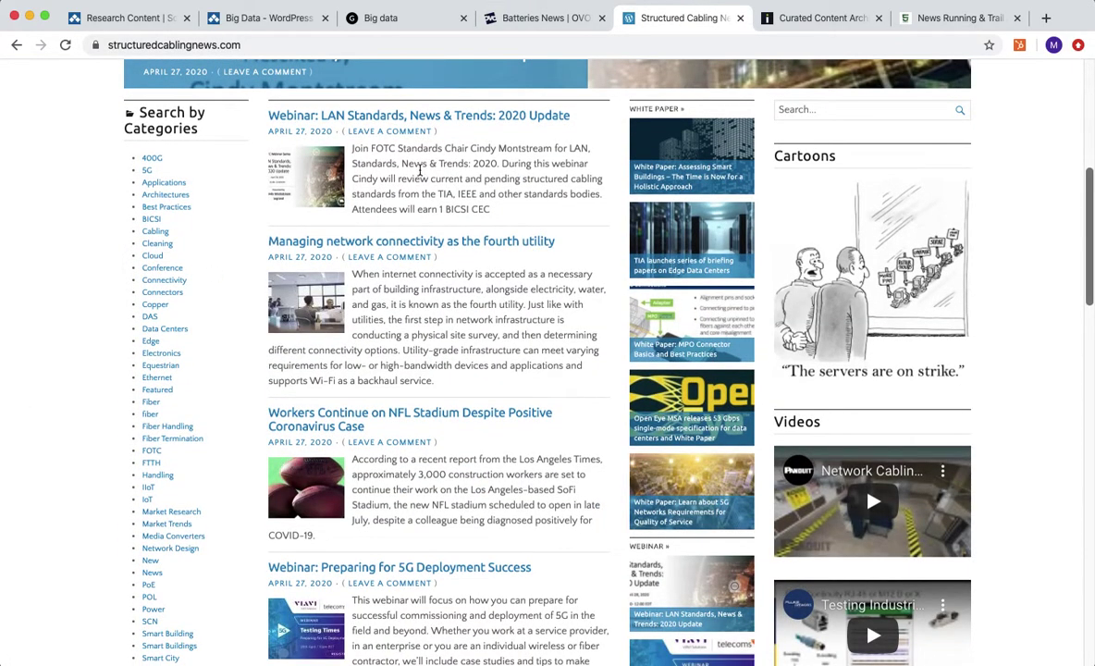
pyautogui.scroll(-1, 102, 318)
pyautogui.scroll(-7, 102, 318)
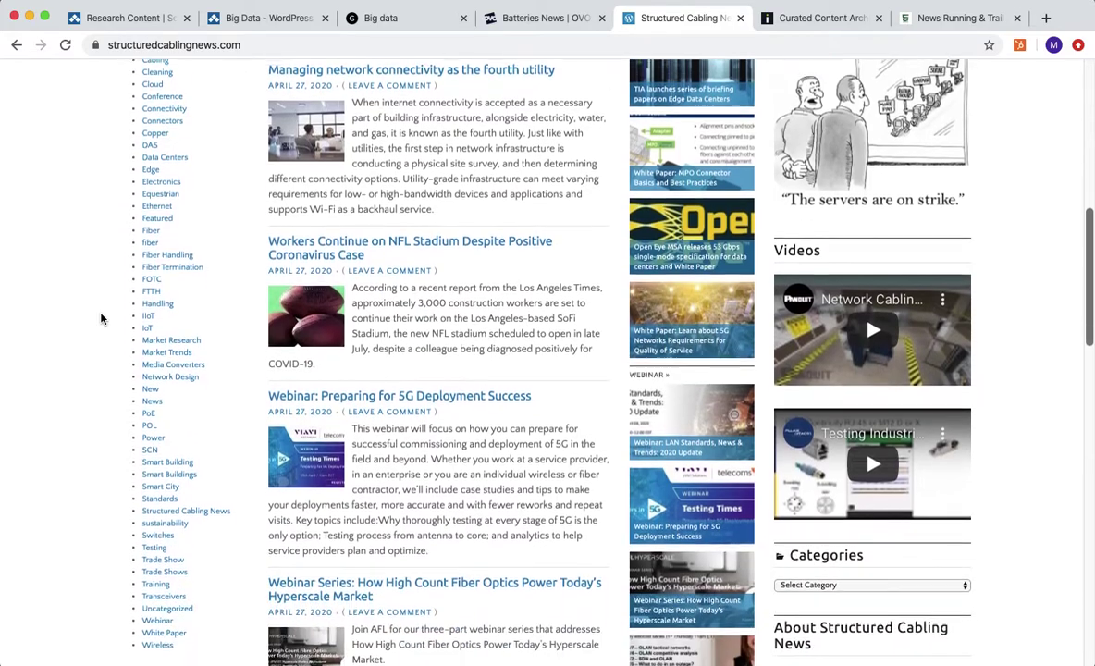
pyautogui.scroll(15, 102, 318)
pyautogui.scroll(2, 102, 318)
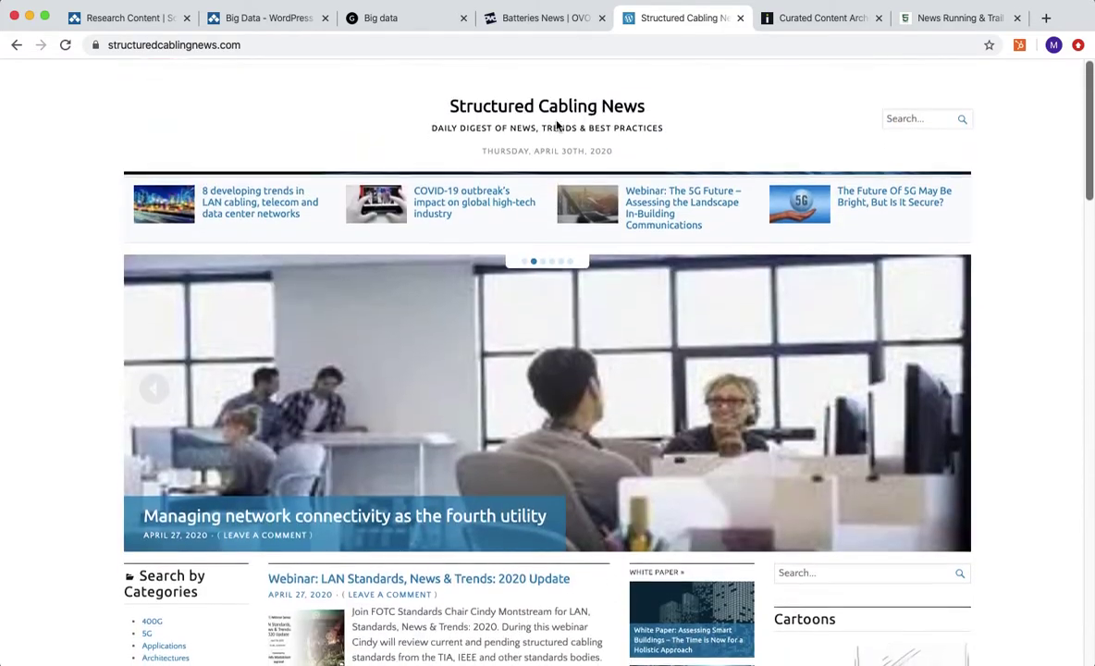
# - Switch to the LLumin site and review the articles and insights in its curated content archive
pyautogui.click(790, 20)
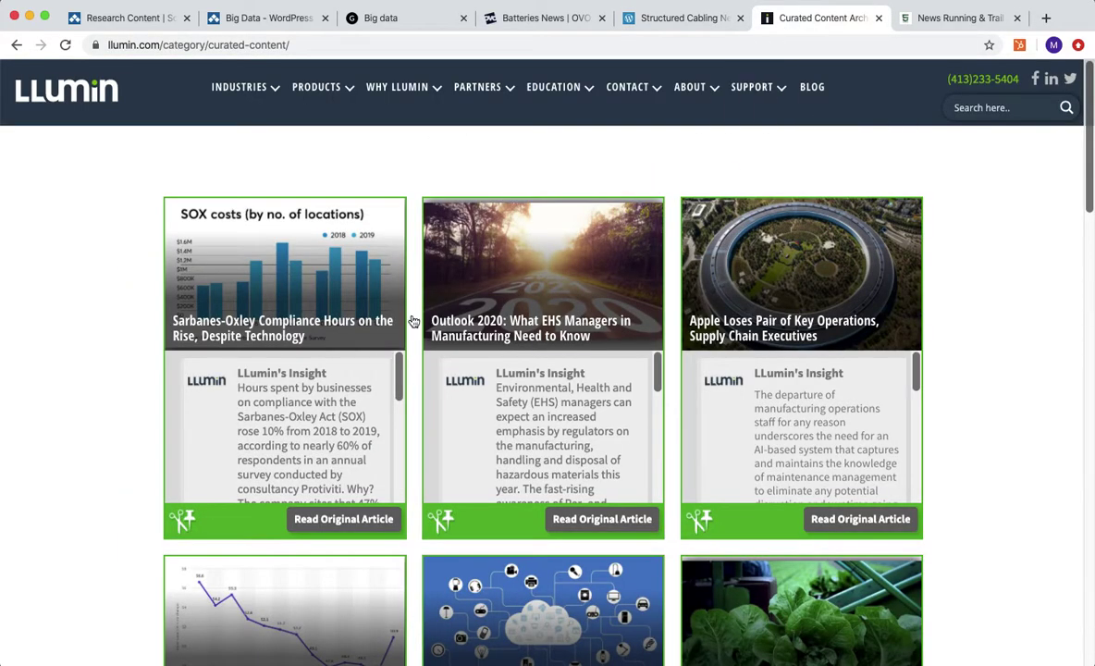
pyautogui.scroll(-3, 116, 309)
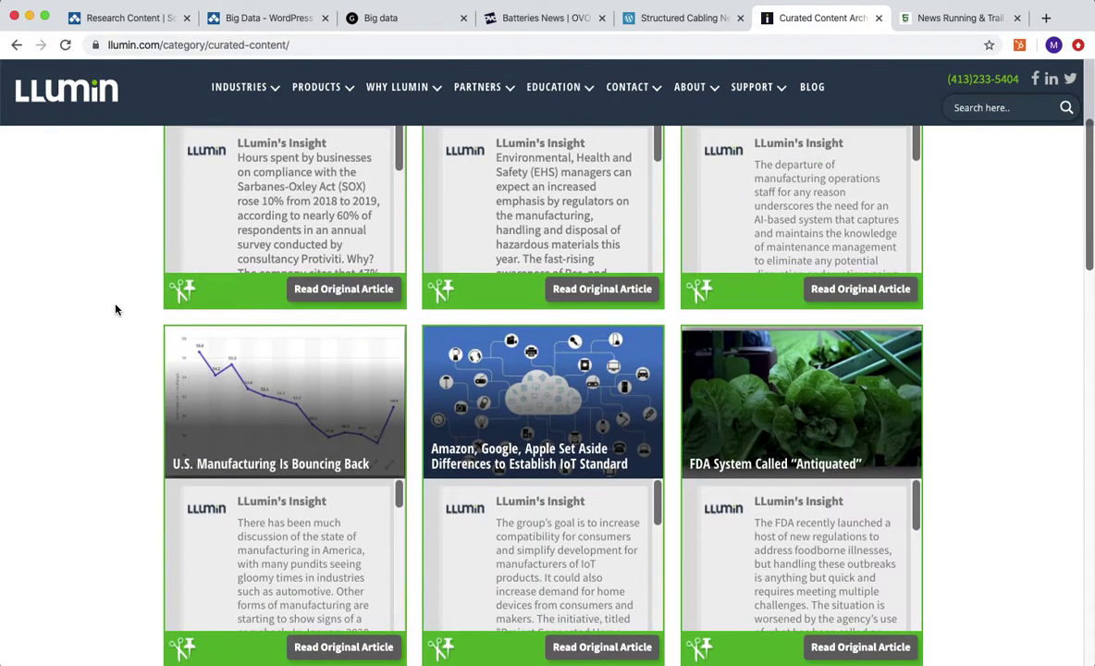
pyautogui.scroll(-1, 115, 310)
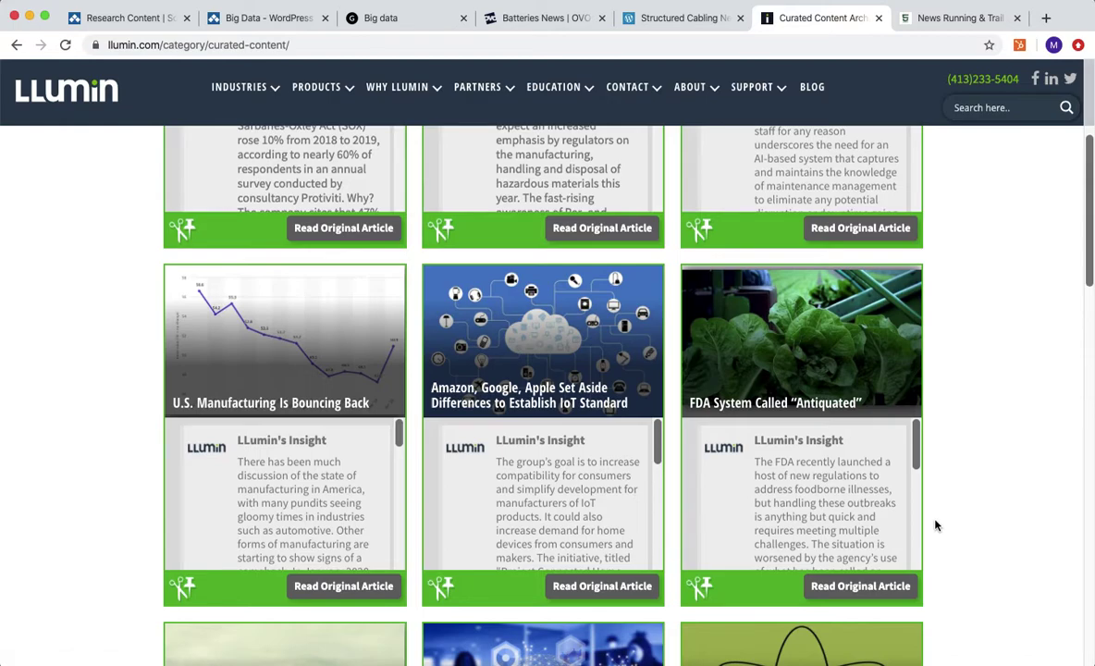
# - Switch to the Five Runners site and review the posts in its News Running & Trail category
pyautogui.click(895, 20)
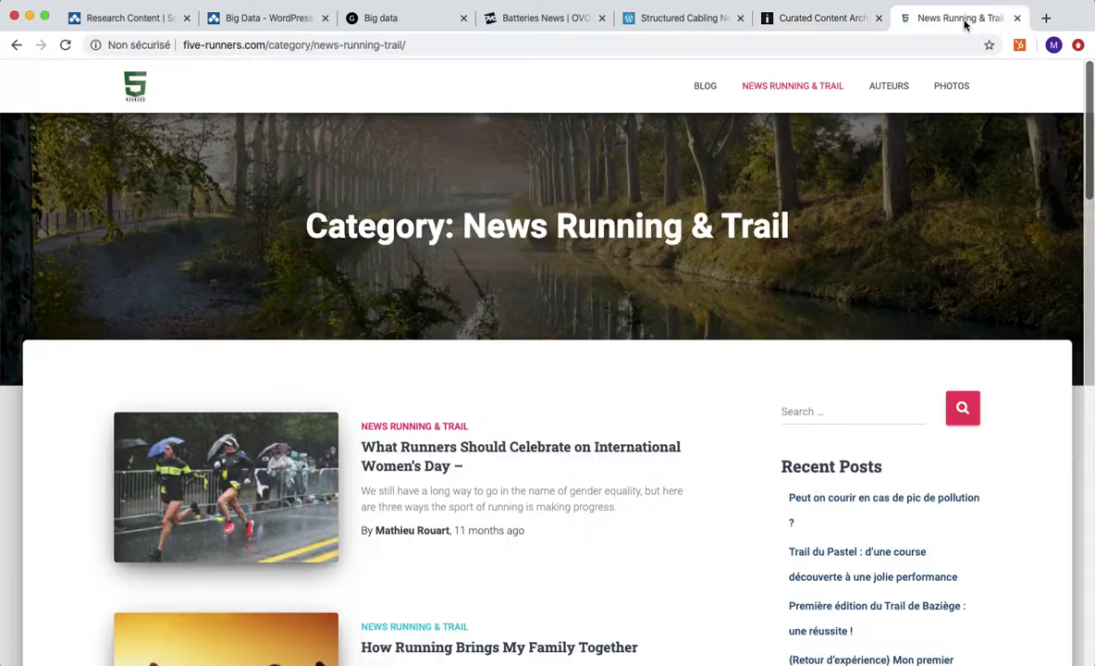
pyautogui.scroll(-10, 470, 418)
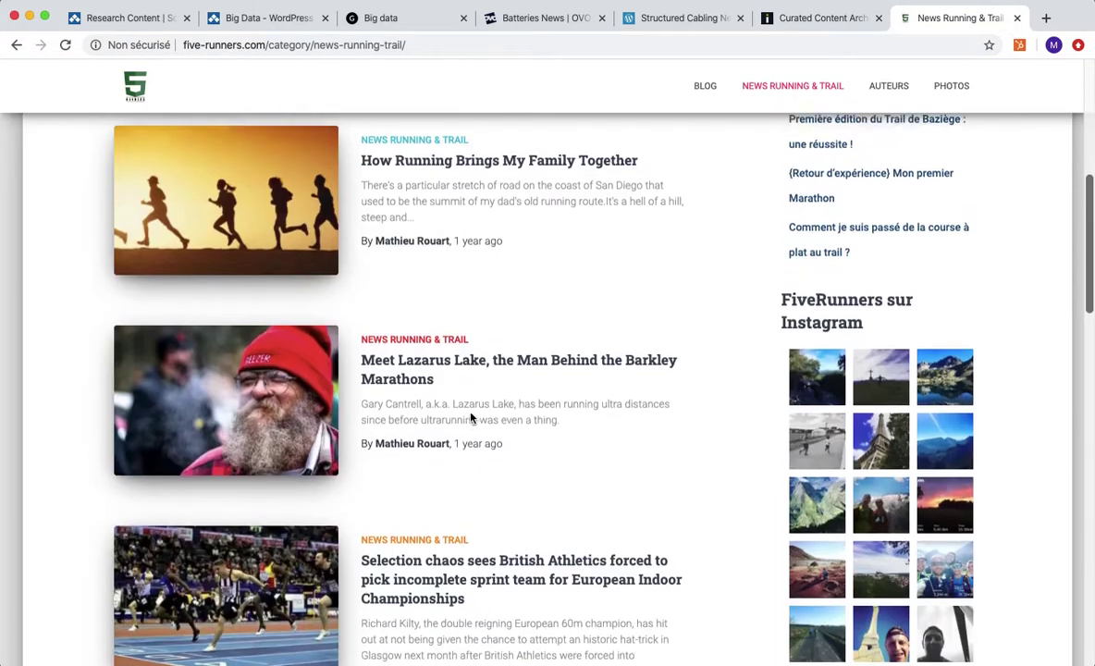
pyautogui.scroll(-8, 471, 418)
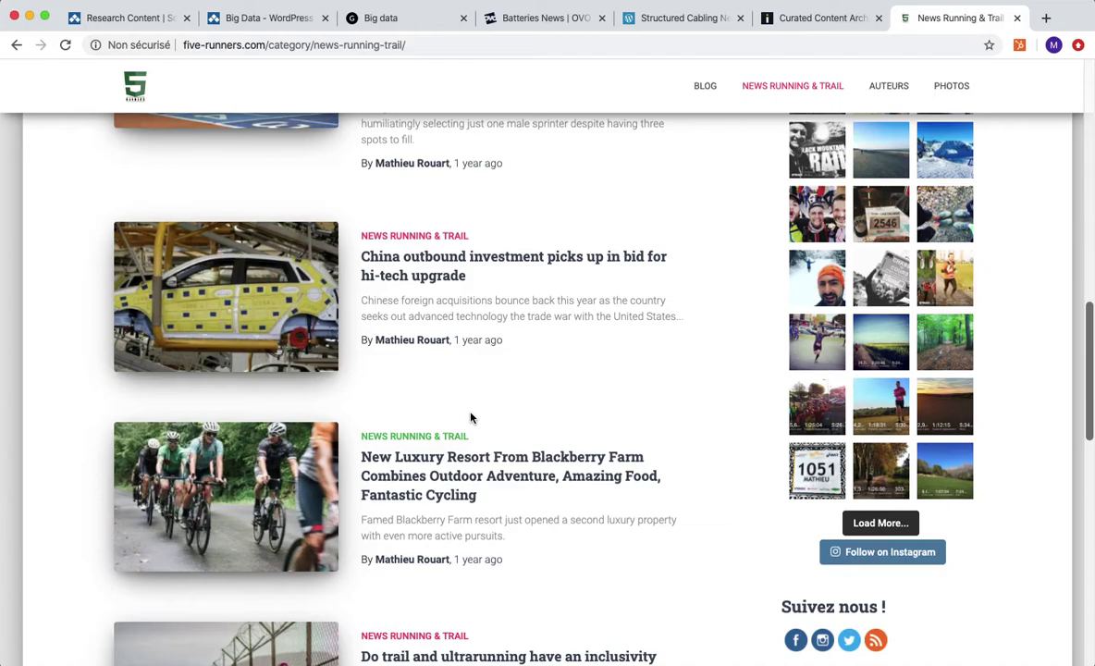
pyautogui.scroll(15, 470, 418)
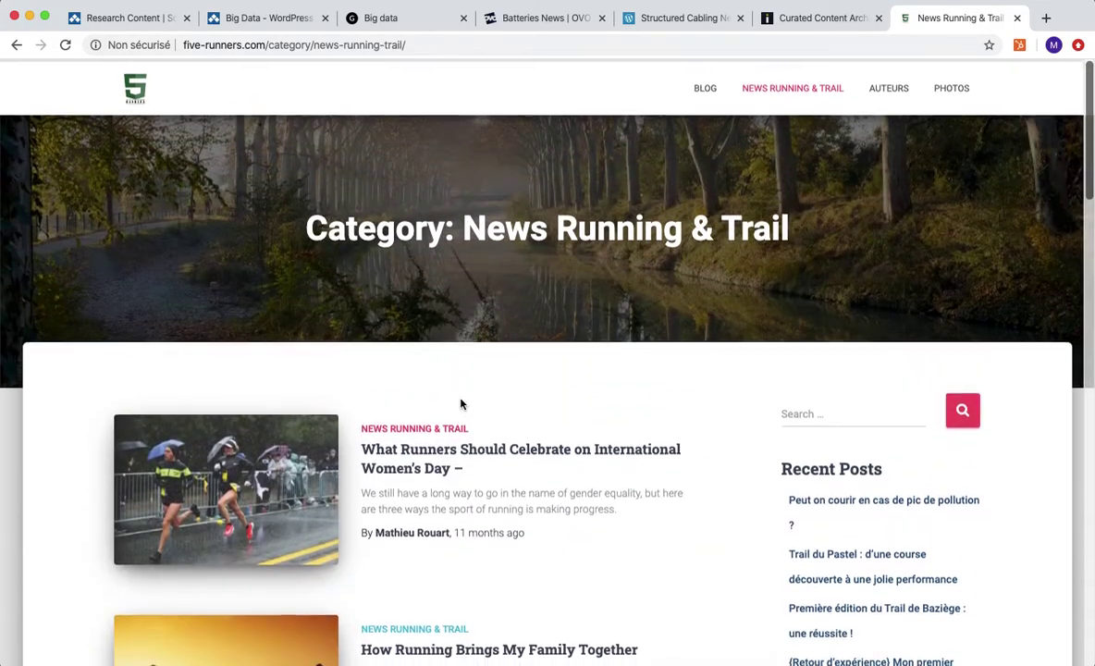
# - Return to the Scoop.it research content page, dismiss the publication confirmation and open the Feed Reader
pyautogui.click(222, 25)
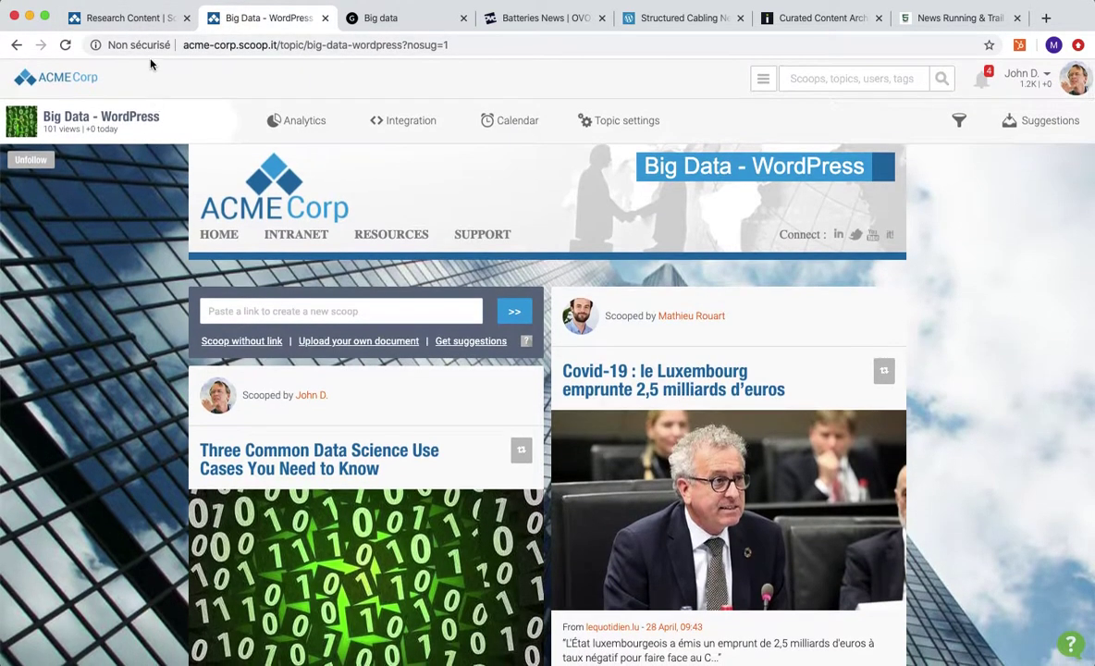
pyautogui.click(125, 18)
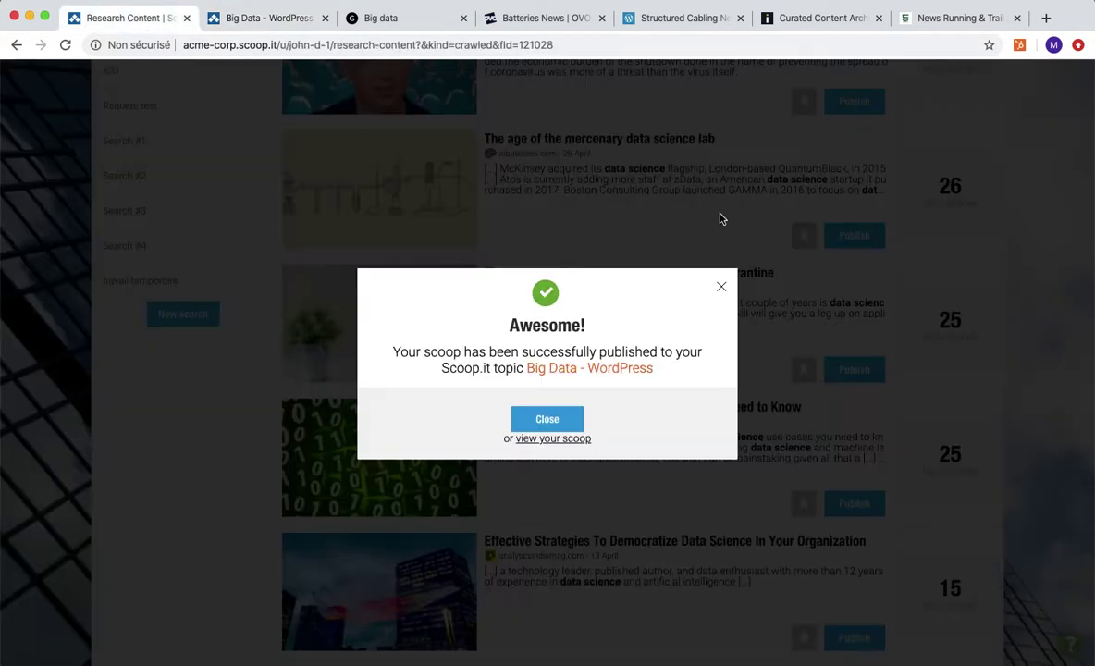
pyautogui.click(724, 286)
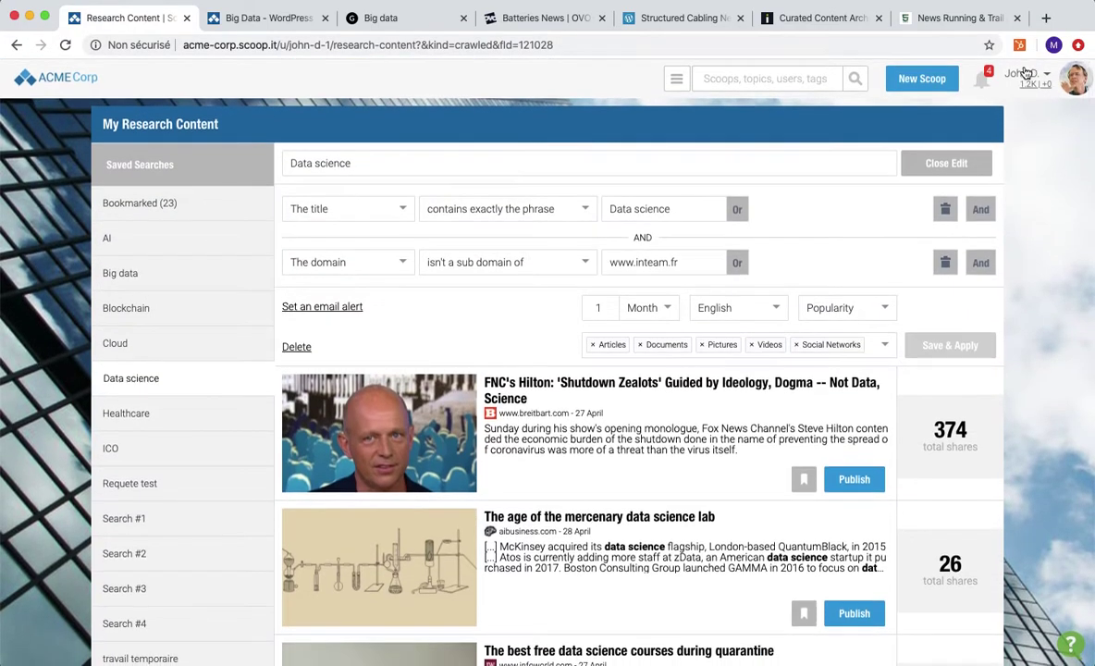
pyautogui.click(1025, 73)
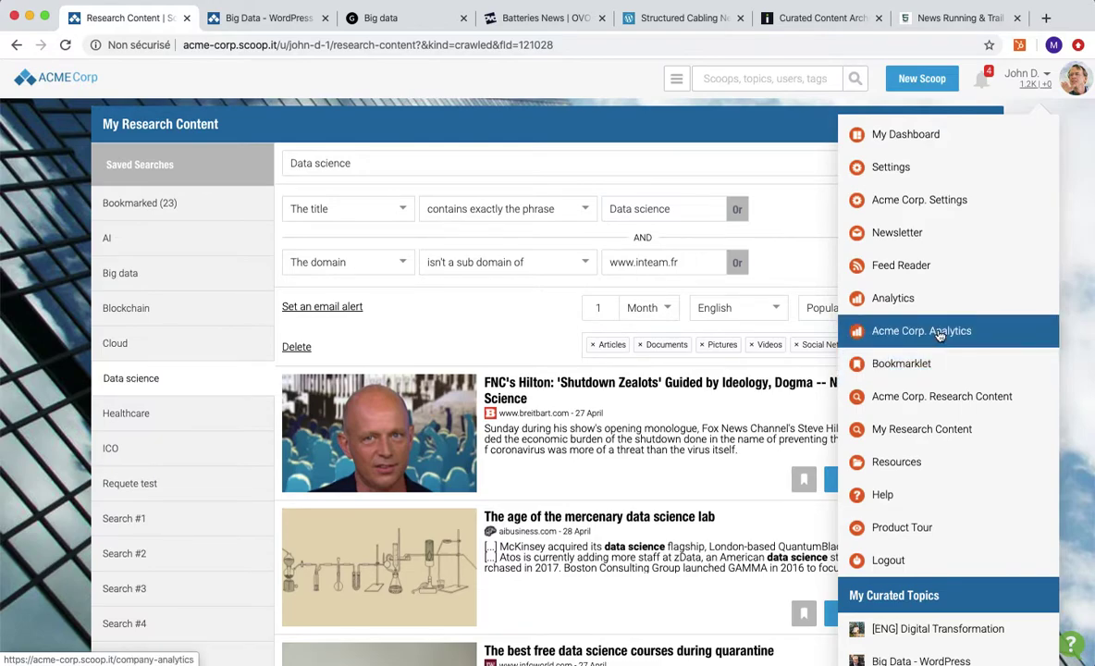
pyautogui.click(948, 272)
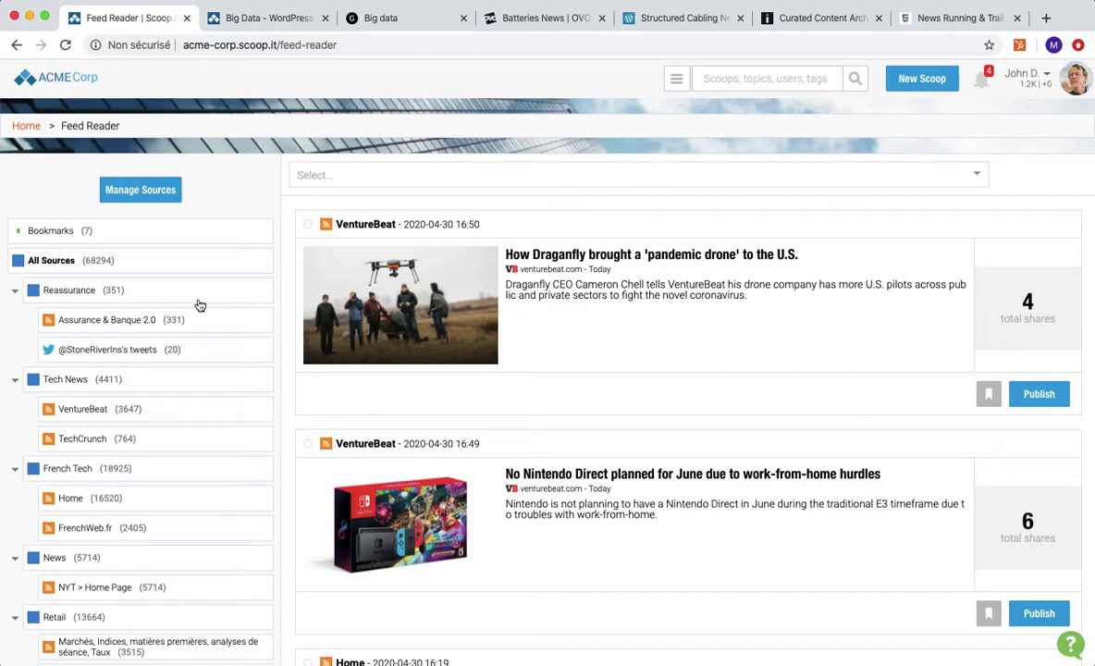
# - Open the feed source management page and open the Reassurance and Tech News group names for editing
pyautogui.click(150, 188)
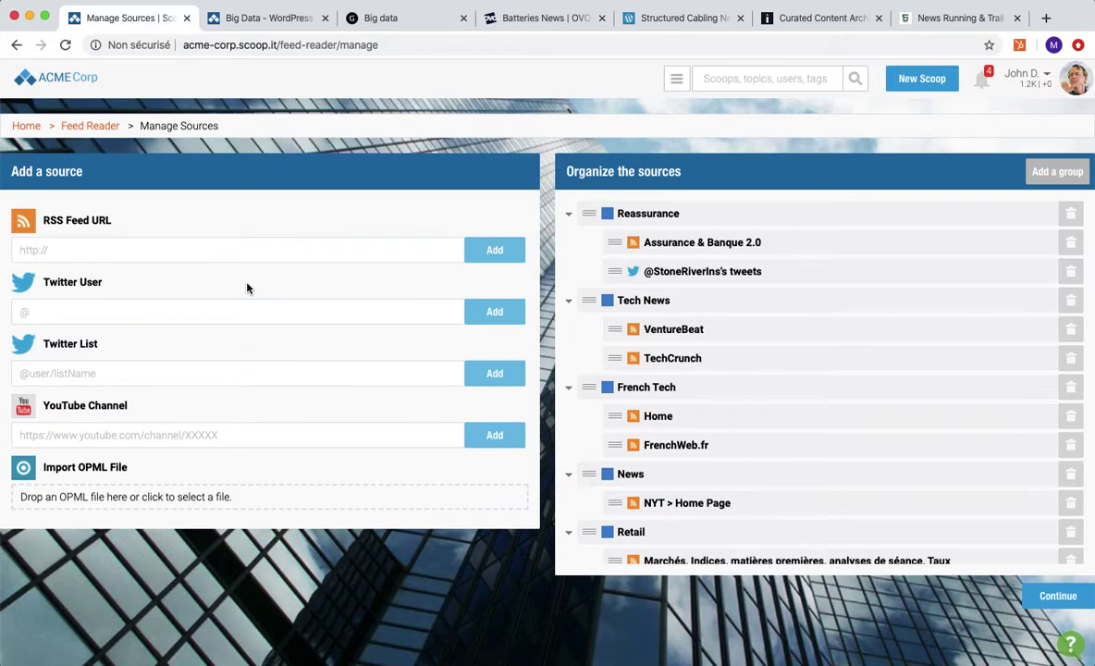
pyautogui.click(624, 212)
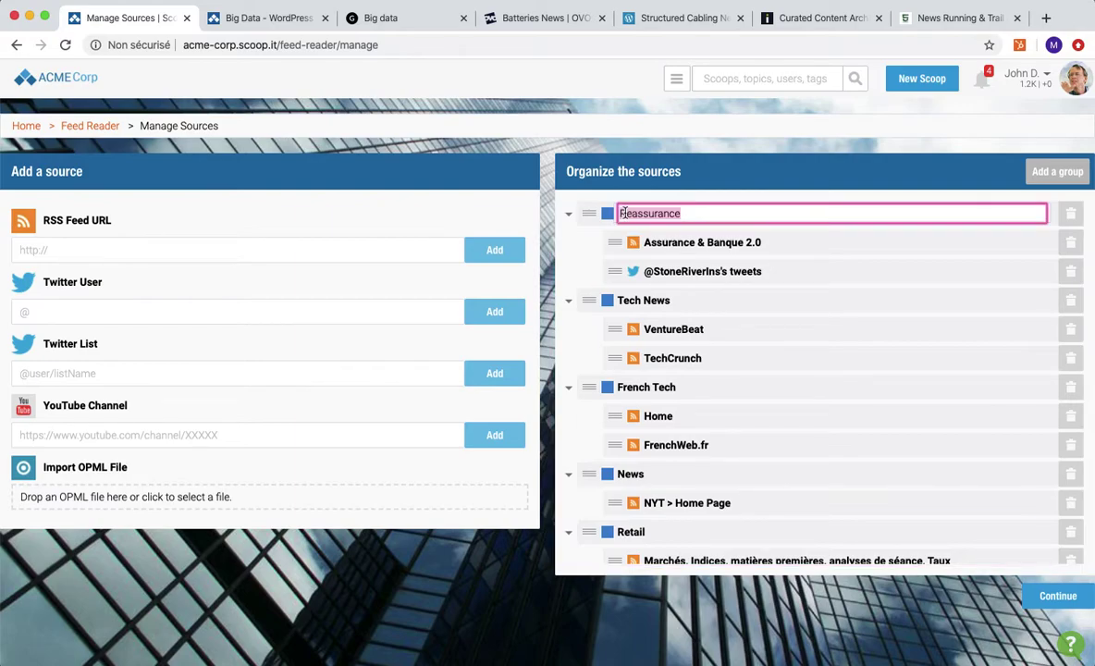
pyautogui.click(631, 300)
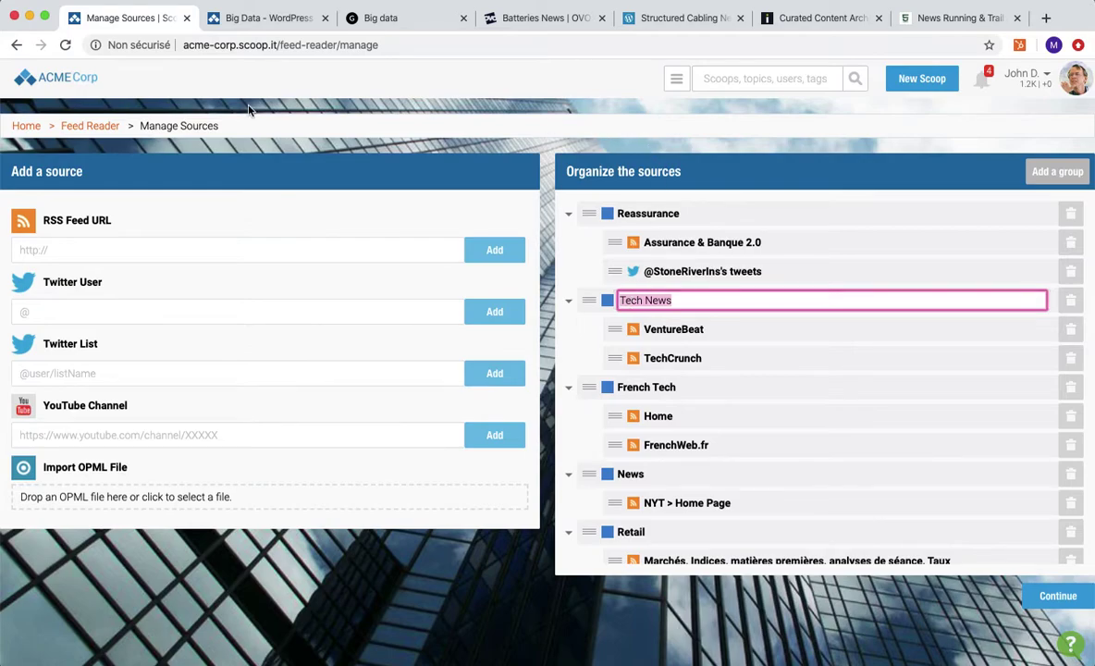
# - Return to the Feed Reader, look through the source list and show only the NYT > Home Page articles
pyautogui.click(81, 132)
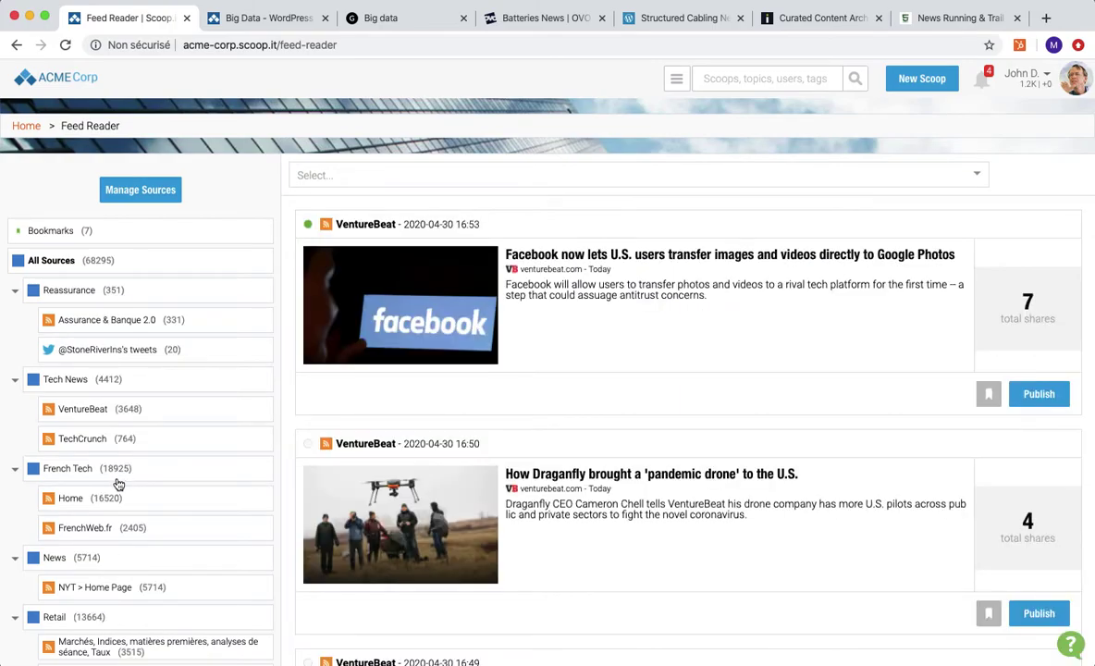
pyautogui.scroll(-5, 88, 525)
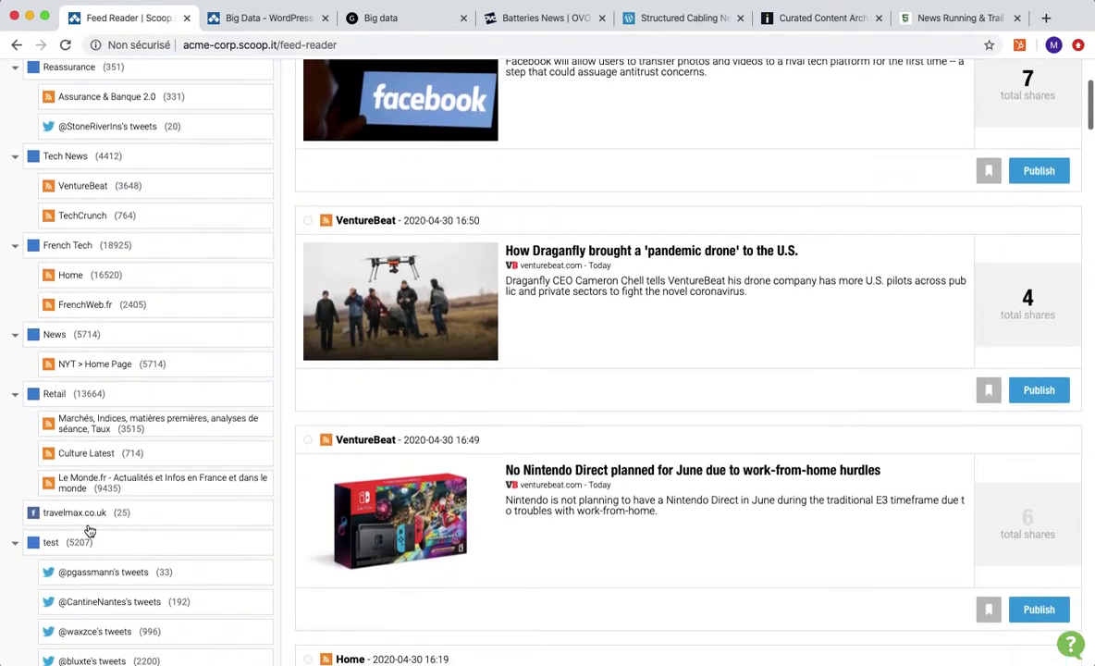
pyautogui.scroll(-6, 88, 530)
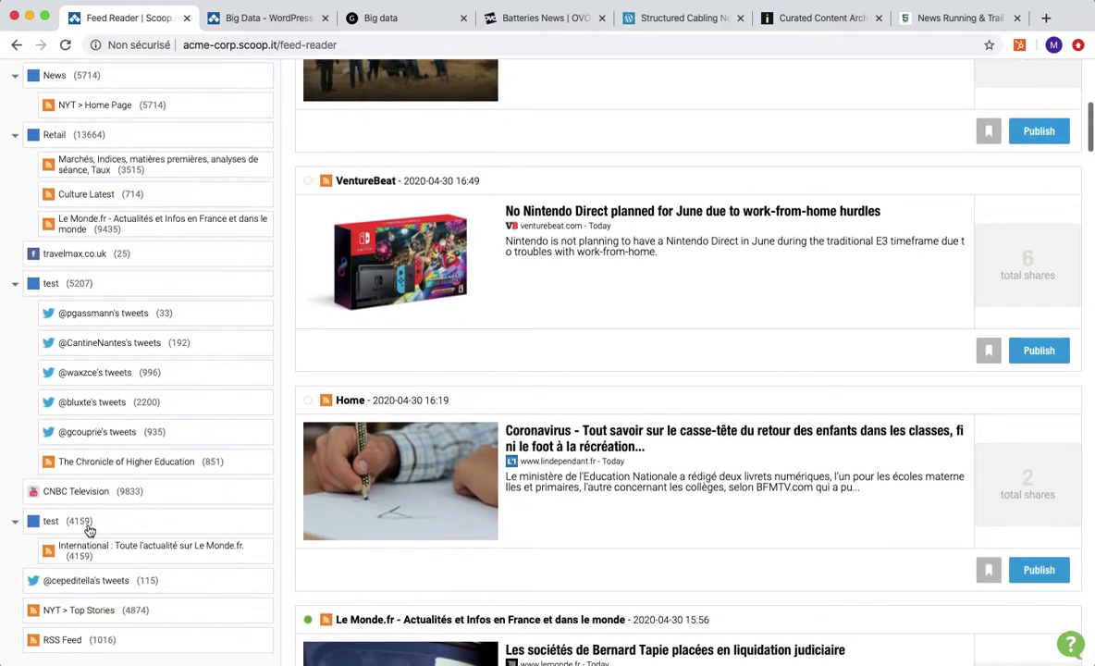
pyautogui.scroll(5, 89, 529)
pyautogui.click(114, 318)
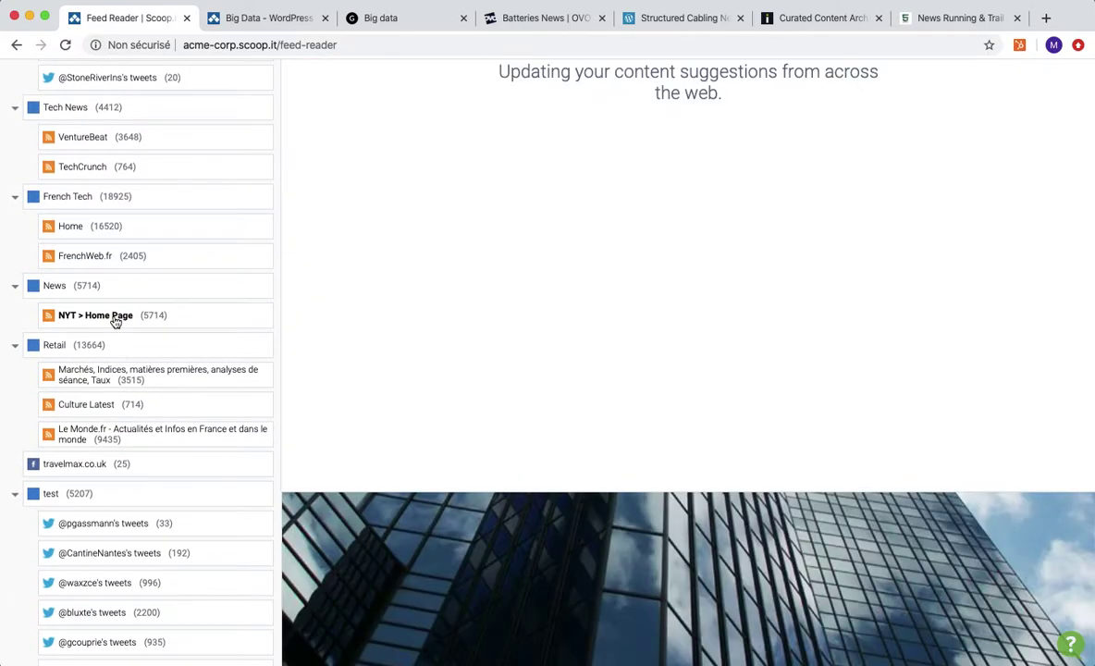
pyautogui.scroll(3, 688, 325)
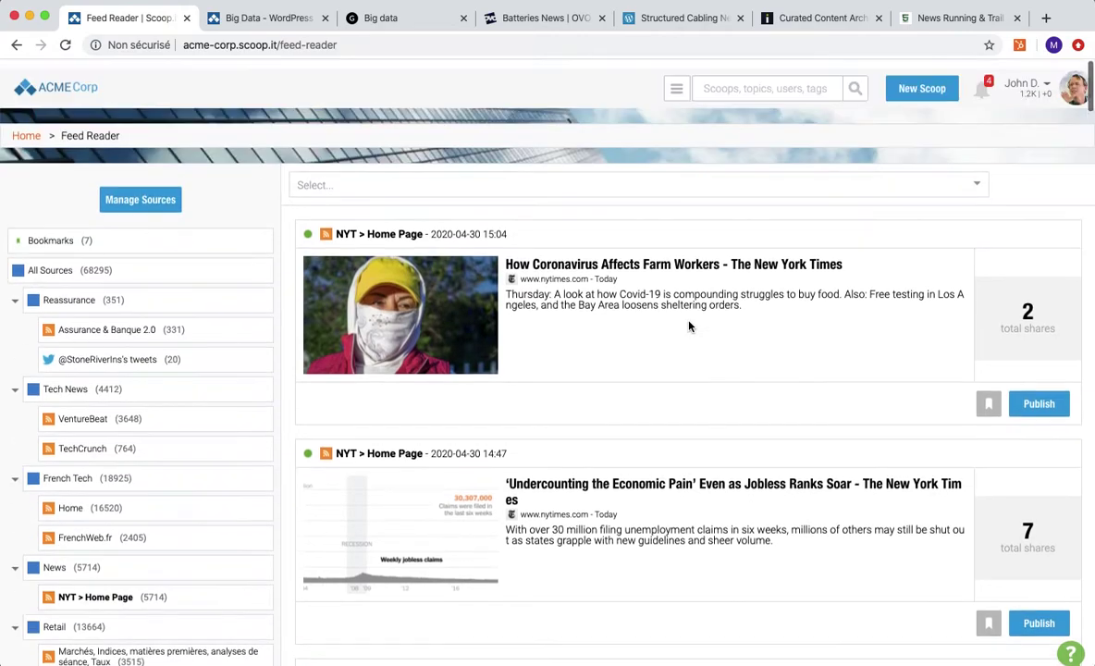
pyautogui.scroll(-1, 688, 325)
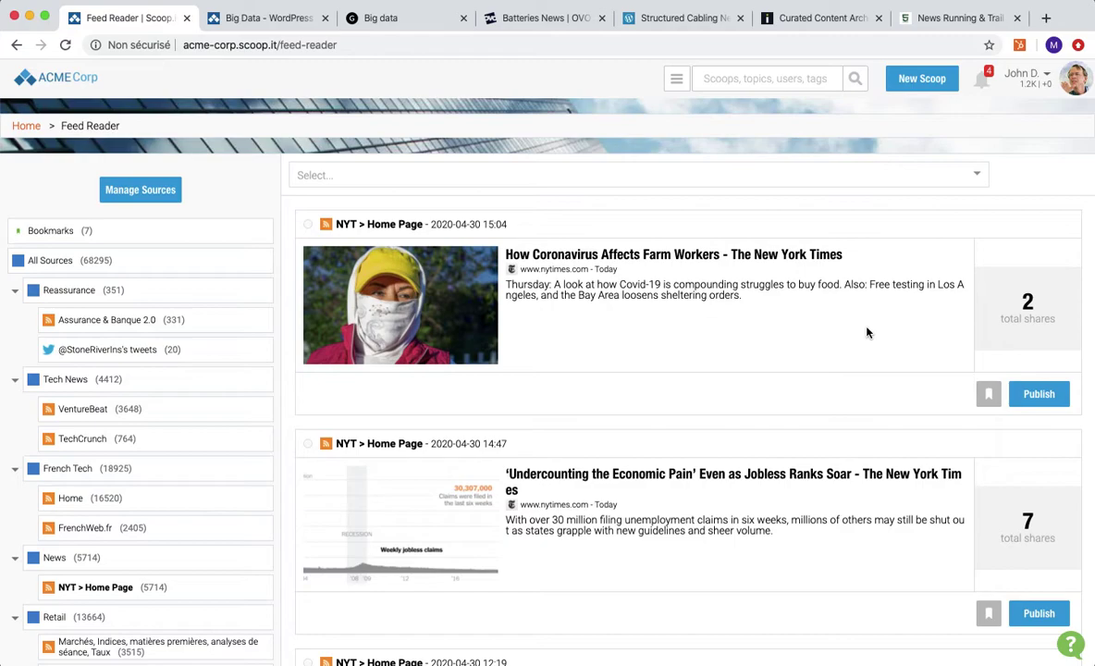
# - Open the newsletter manager and create a newsletter from the GL-EVENT02 template
pyautogui.click(1016, 76)
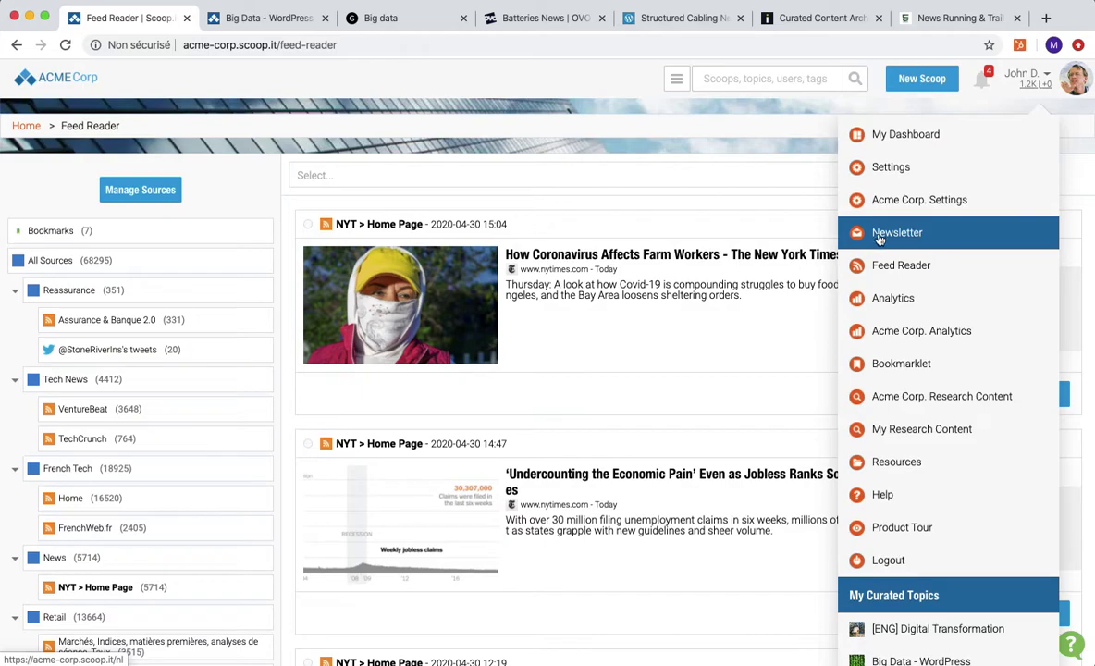
pyautogui.click(913, 235)
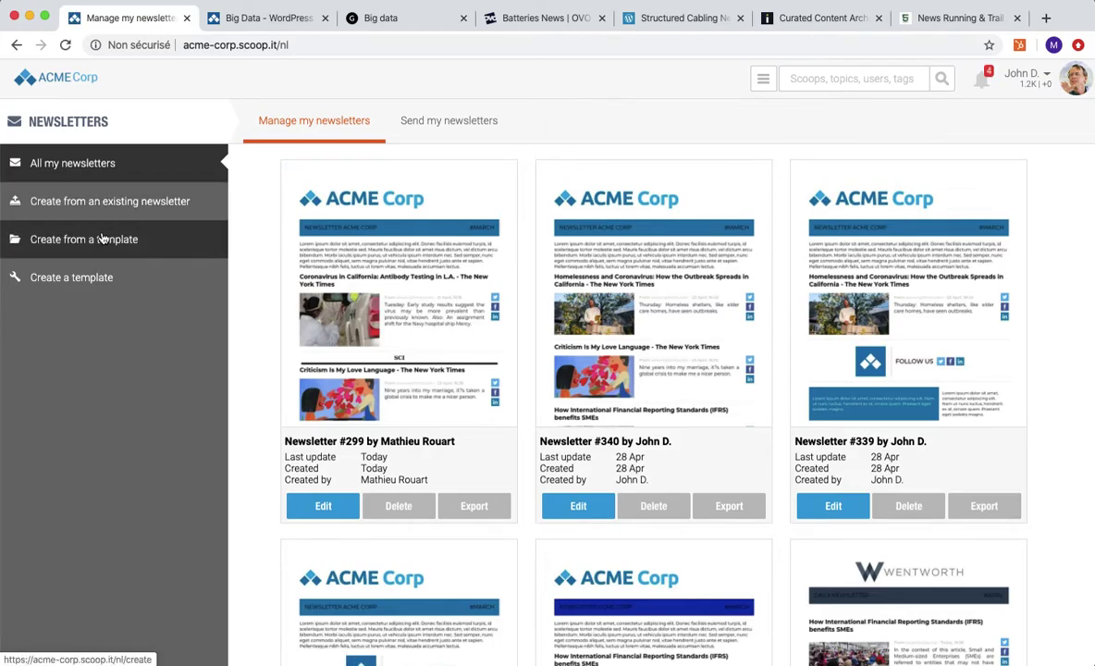
pyautogui.click(183, 239)
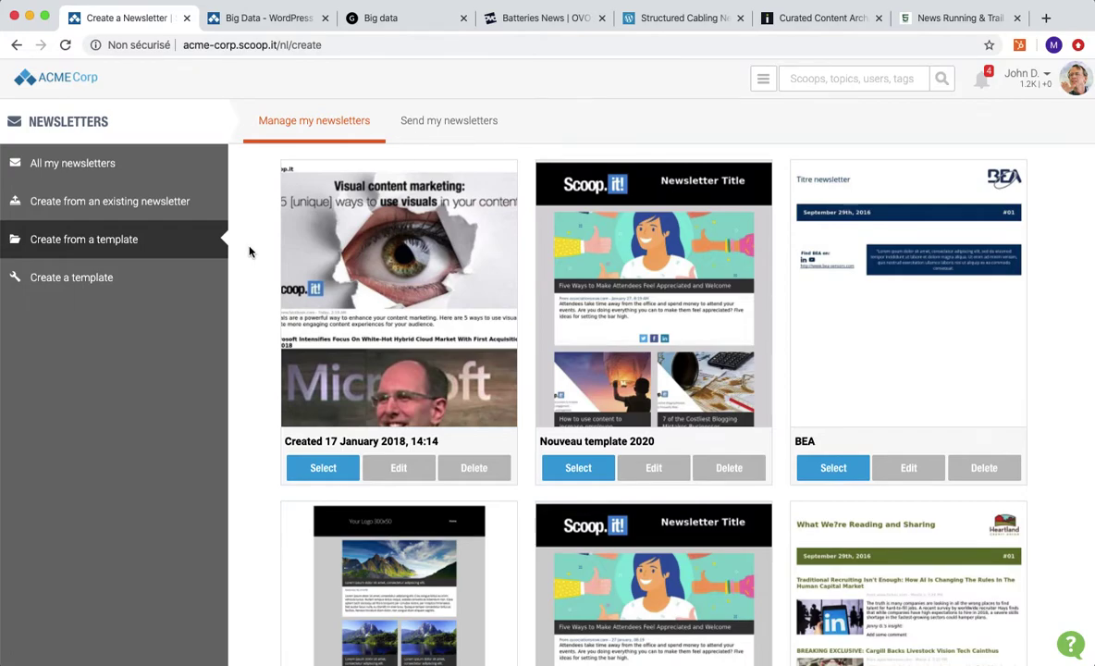
pyautogui.scroll(-13, 249, 252)
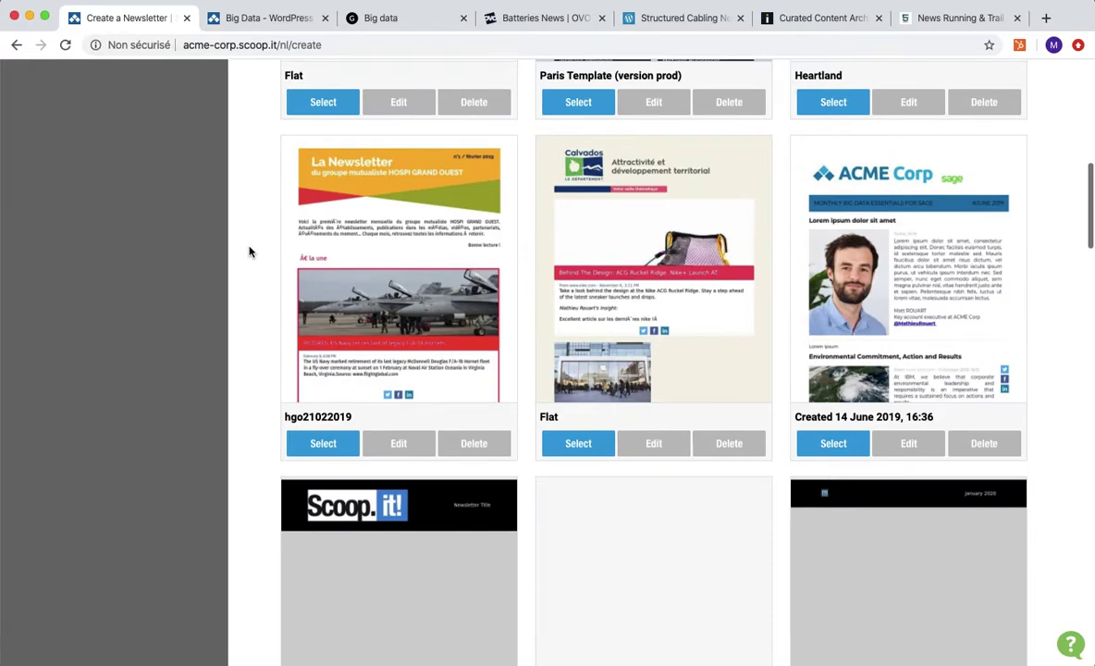
pyautogui.scroll(-8, 249, 252)
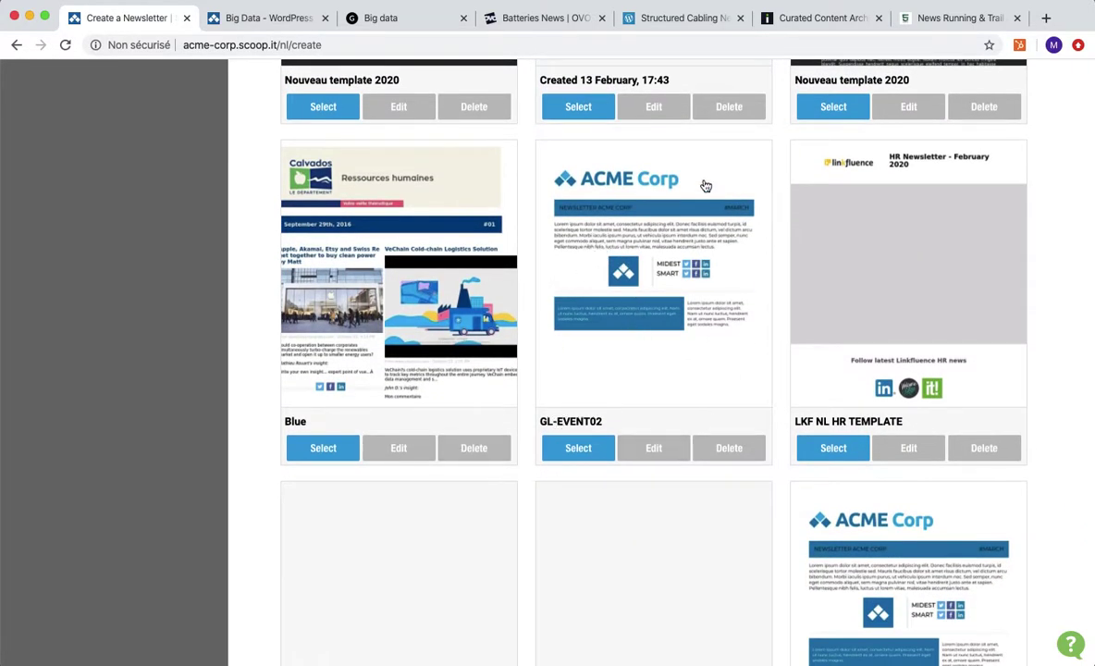
pyautogui.click(577, 447)
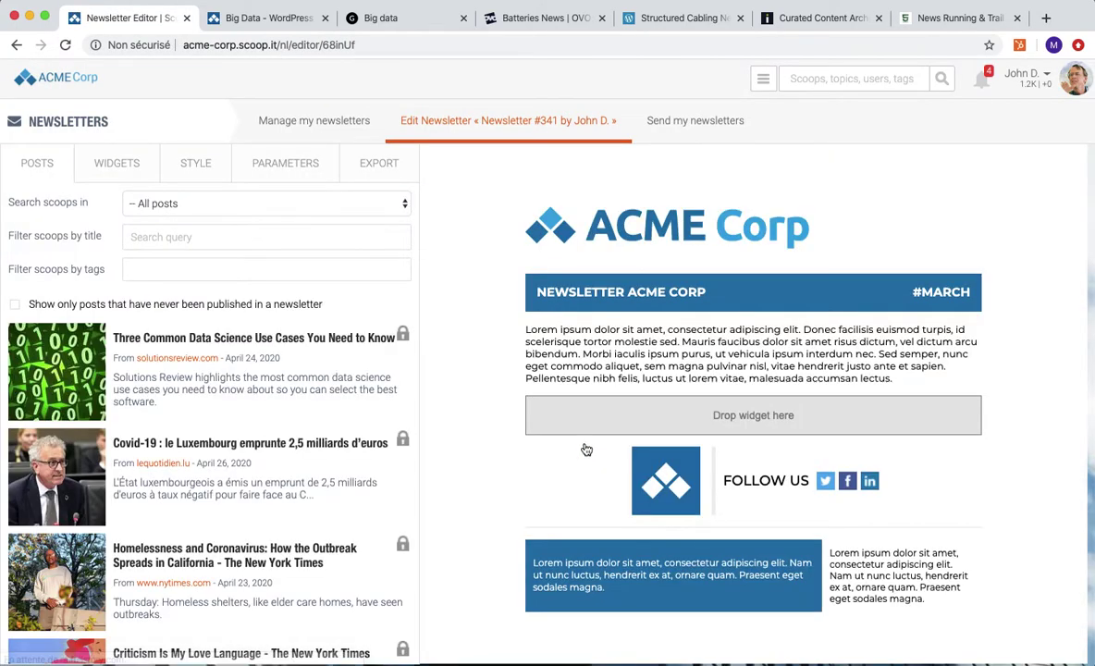
# - Insert the Three Common Data Science Use Cases post, the Covid-19 Luxembourg post above it and the Wentworth acquisition post in the Follow Us block
pyautogui.moveTo(218, 374); pyautogui.dragTo(726, 428)
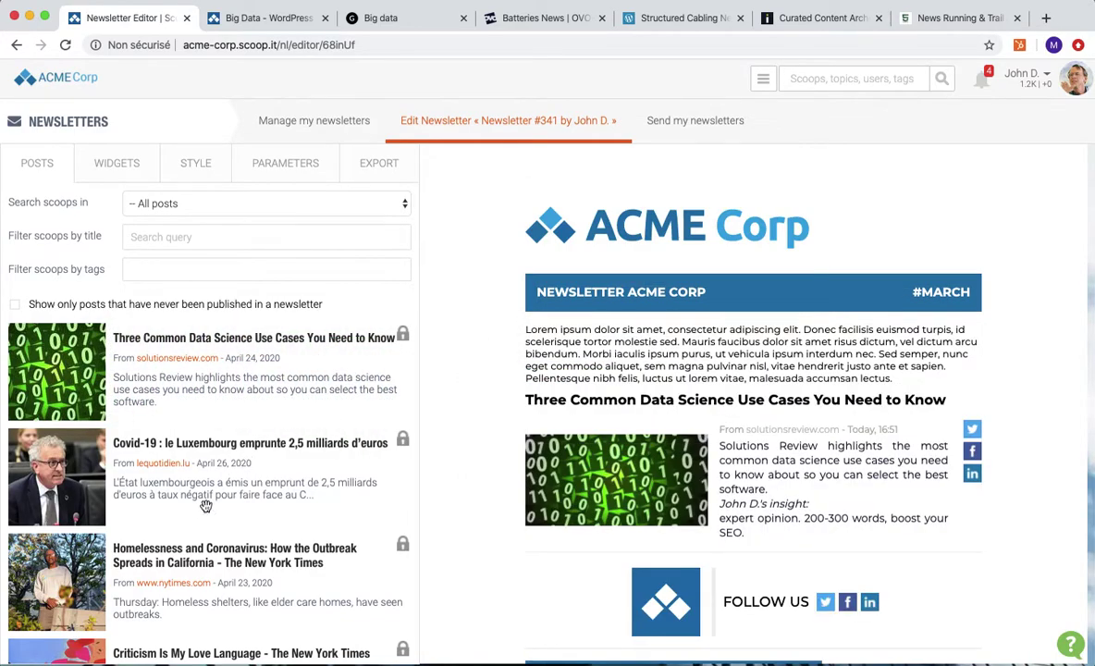
pyautogui.moveTo(192, 500); pyautogui.dragTo(731, 409)
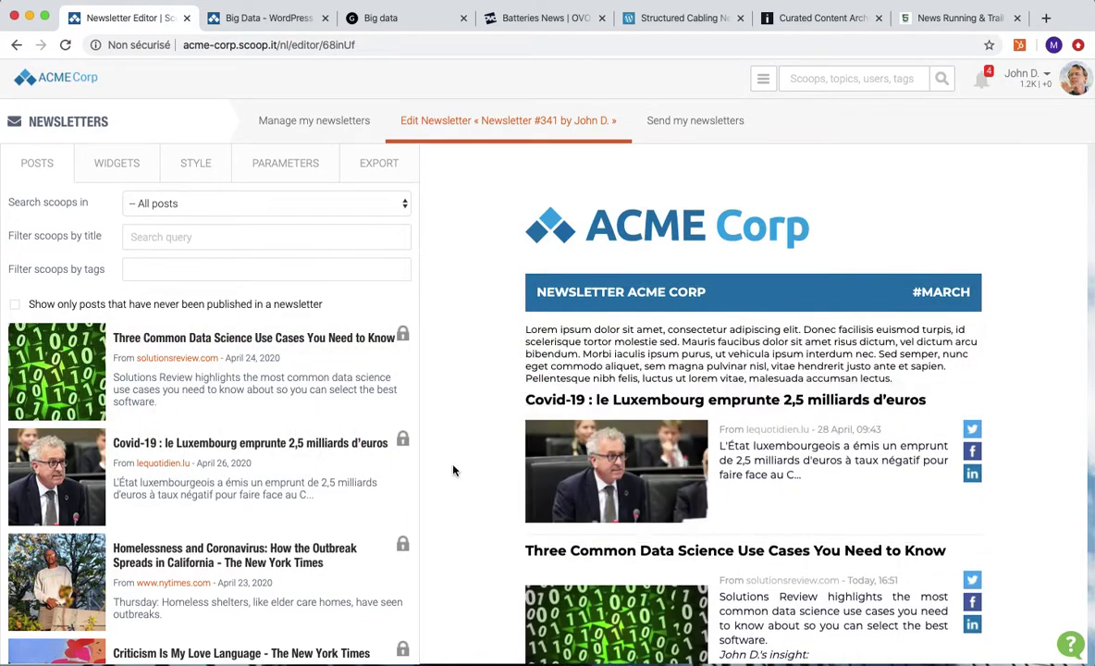
pyautogui.scroll(-2, 453, 471)
pyautogui.scroll(-2, 453, 471)
pyautogui.scroll(-5, 222, 427)
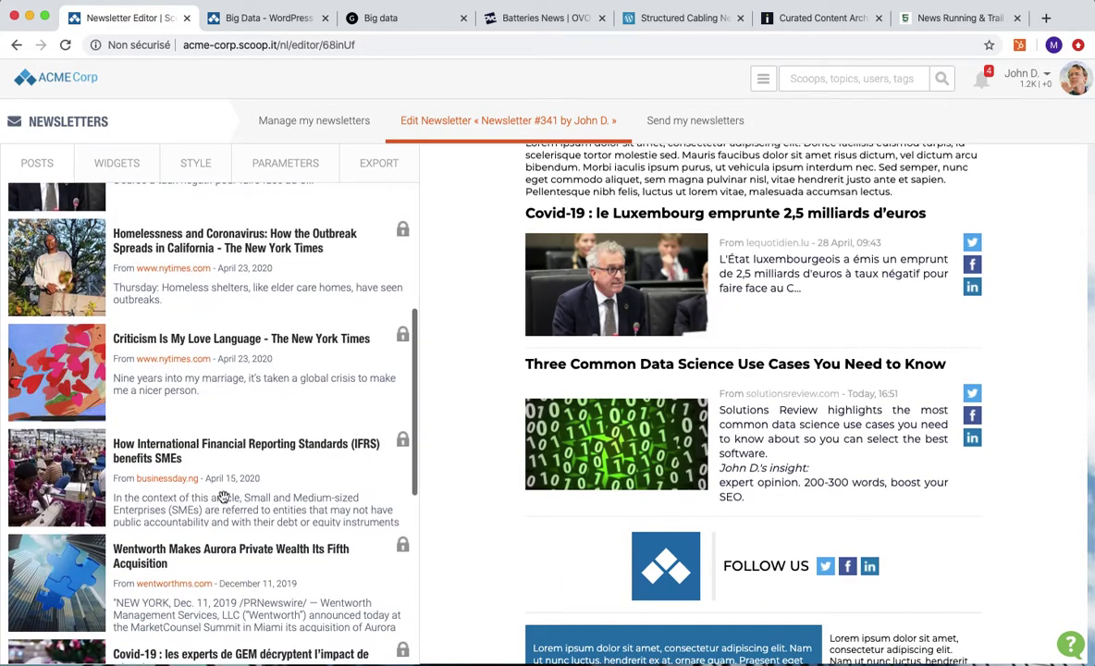
pyautogui.moveTo(188, 615); pyautogui.dragTo(693, 488)
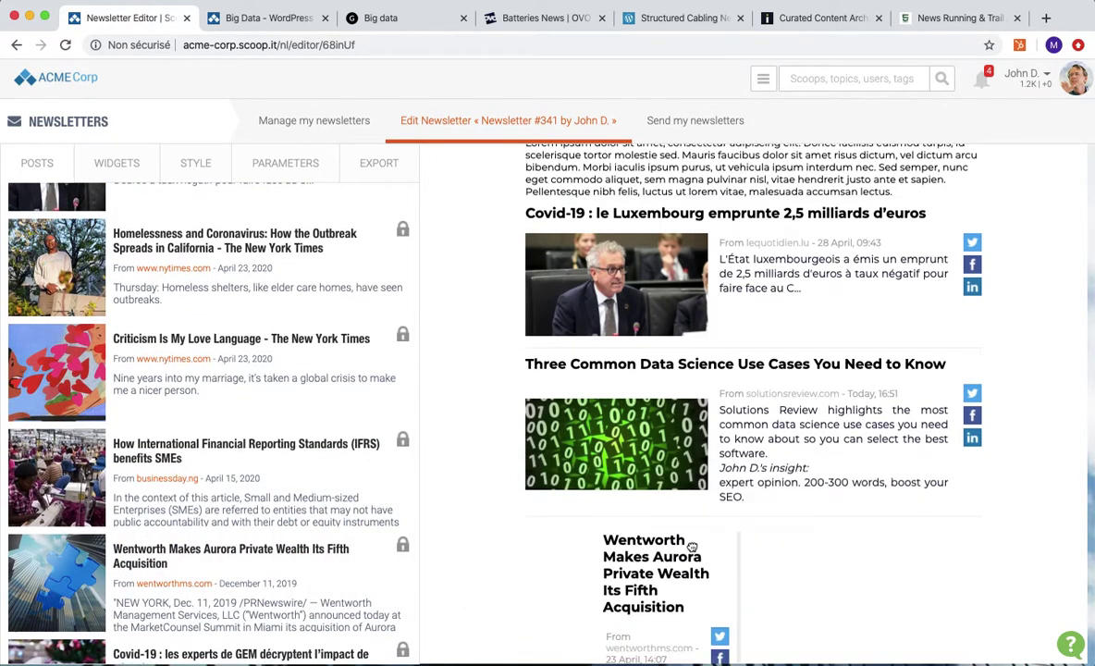
# - Open the Three Common Data Science Use Cases post for editing, check its content and insight text, and save and close it
pyautogui.scroll(3, 691, 462)
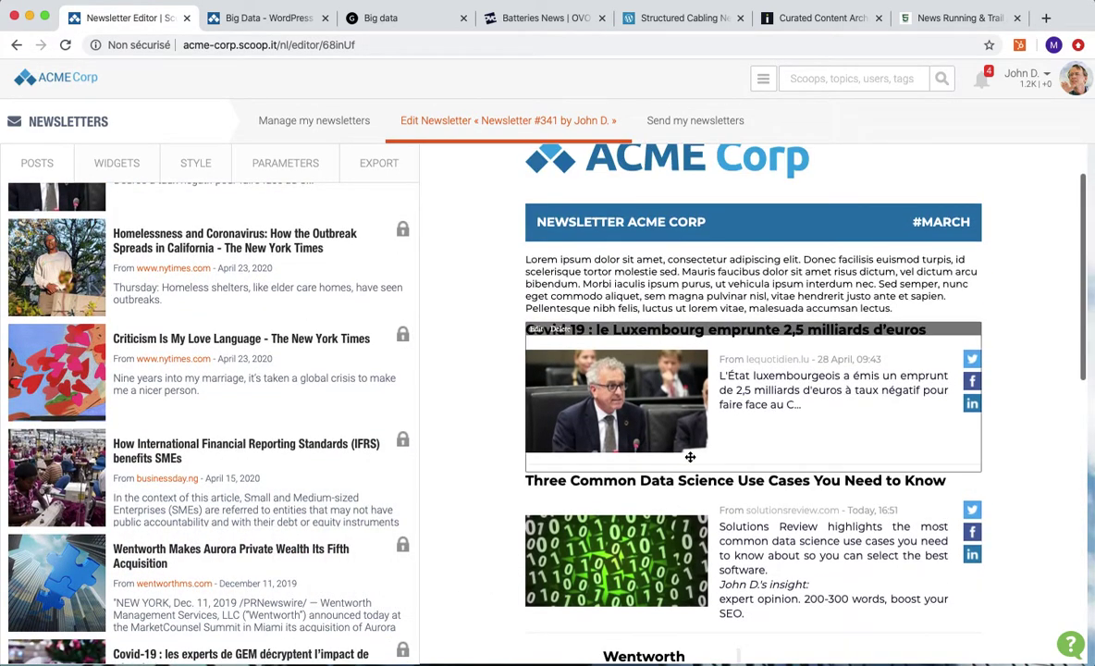
pyautogui.click(751, 554)
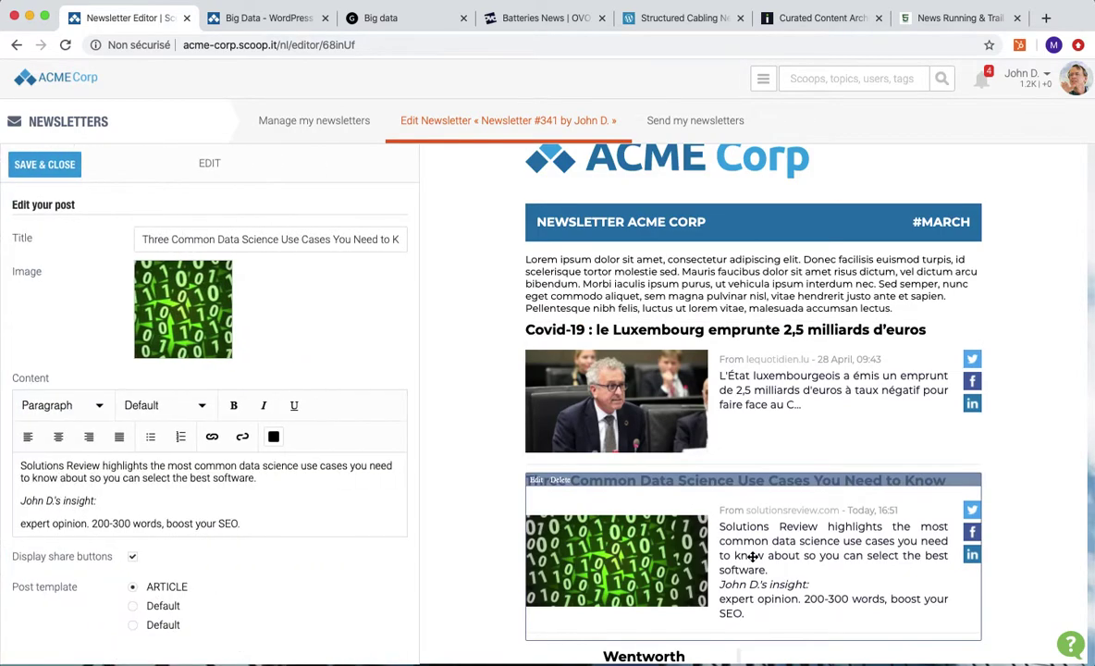
pyautogui.click(96, 501)
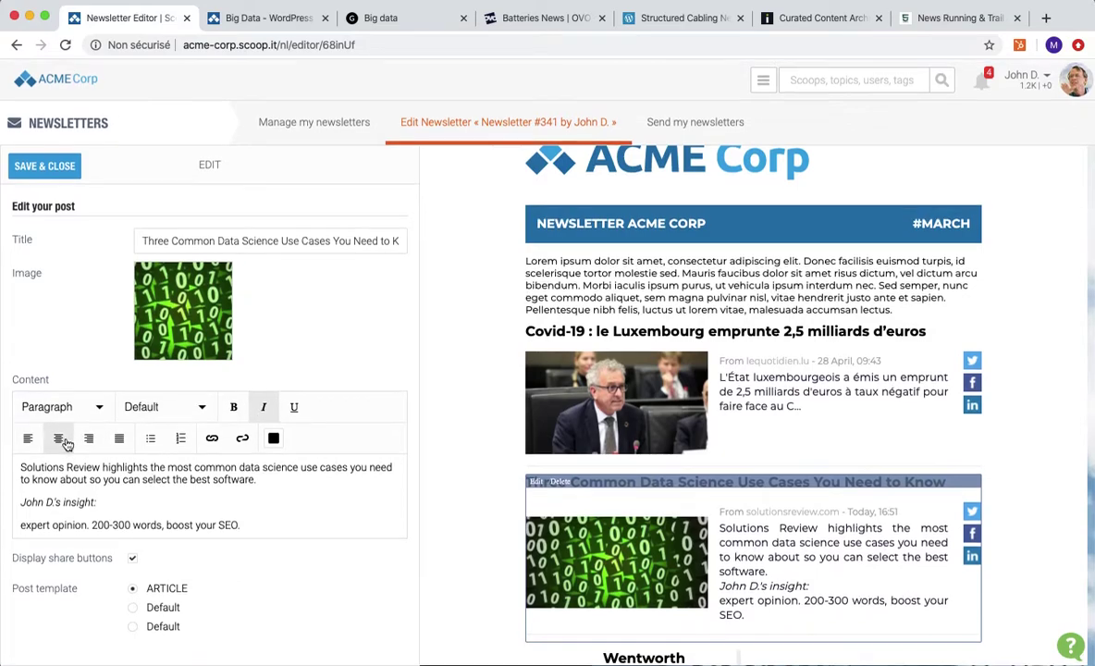
pyautogui.click(53, 163)
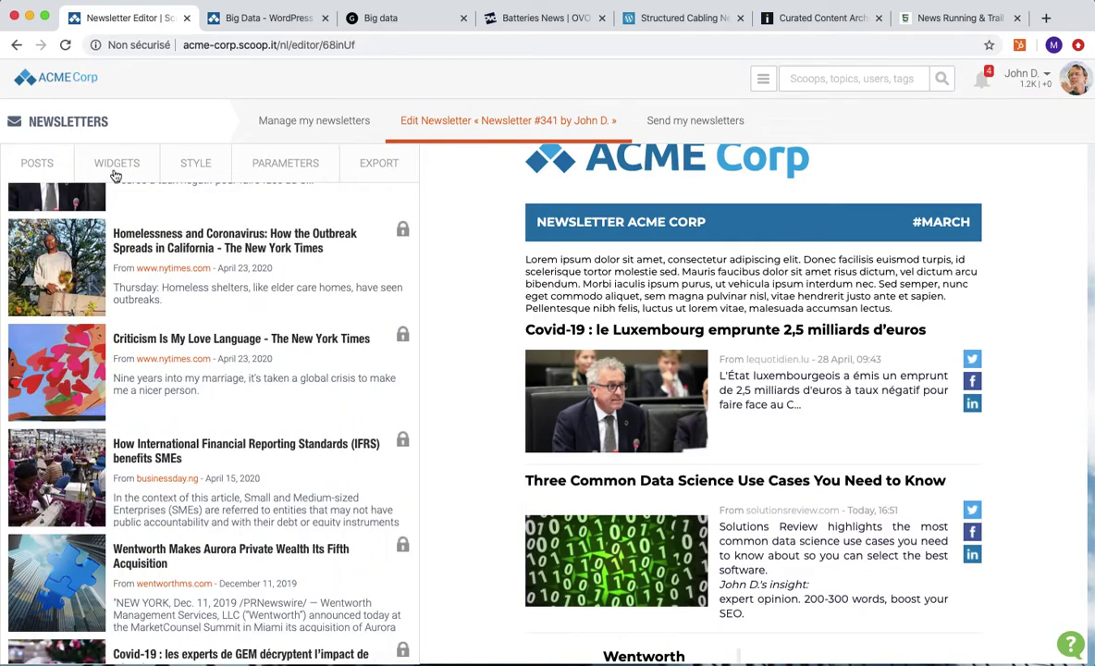
# - Review the newsletter editor's available widgets, colour style settings and export options
pyautogui.click(105, 151)
pyautogui.moveTo(238, 247); pyautogui.dragTo(264, 239)
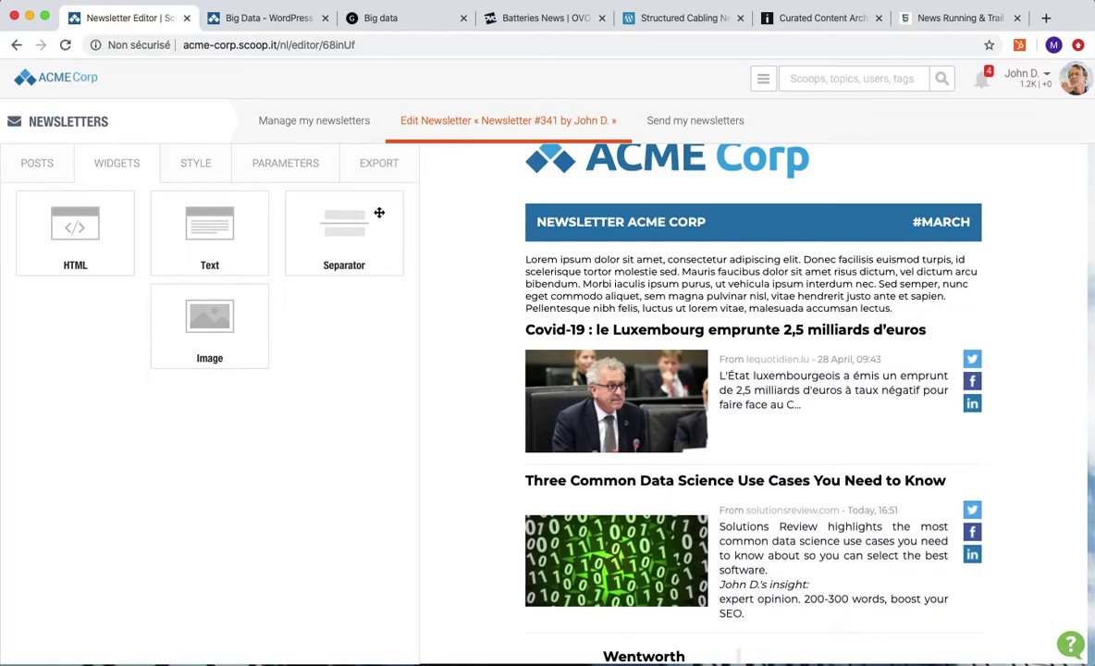
pyautogui.click(202, 162)
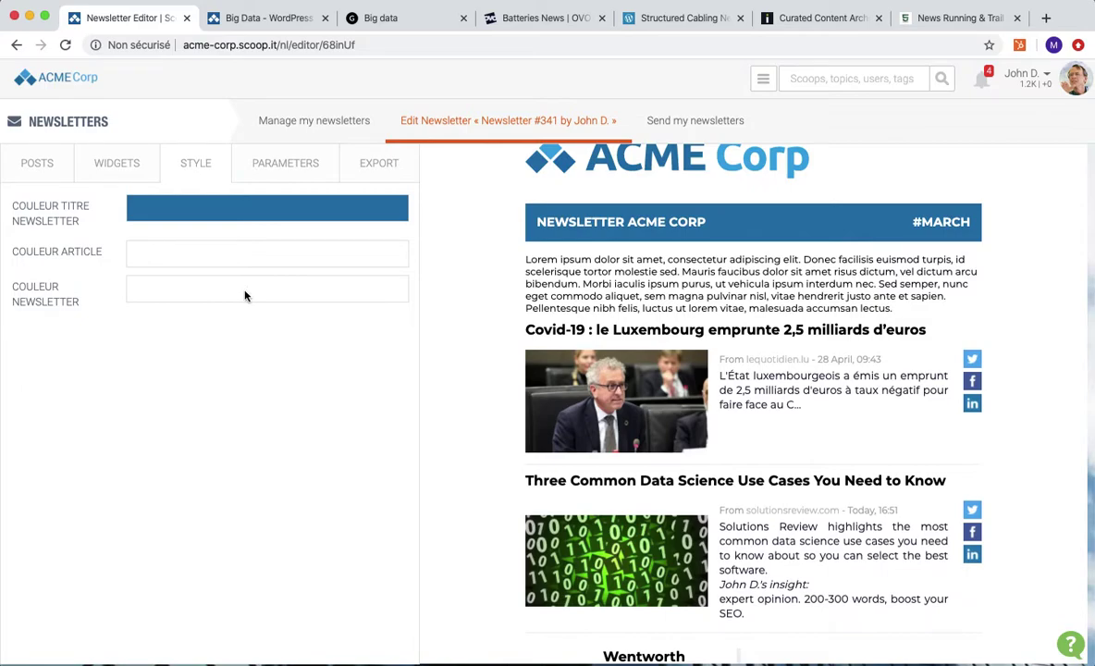
pyautogui.click(365, 165)
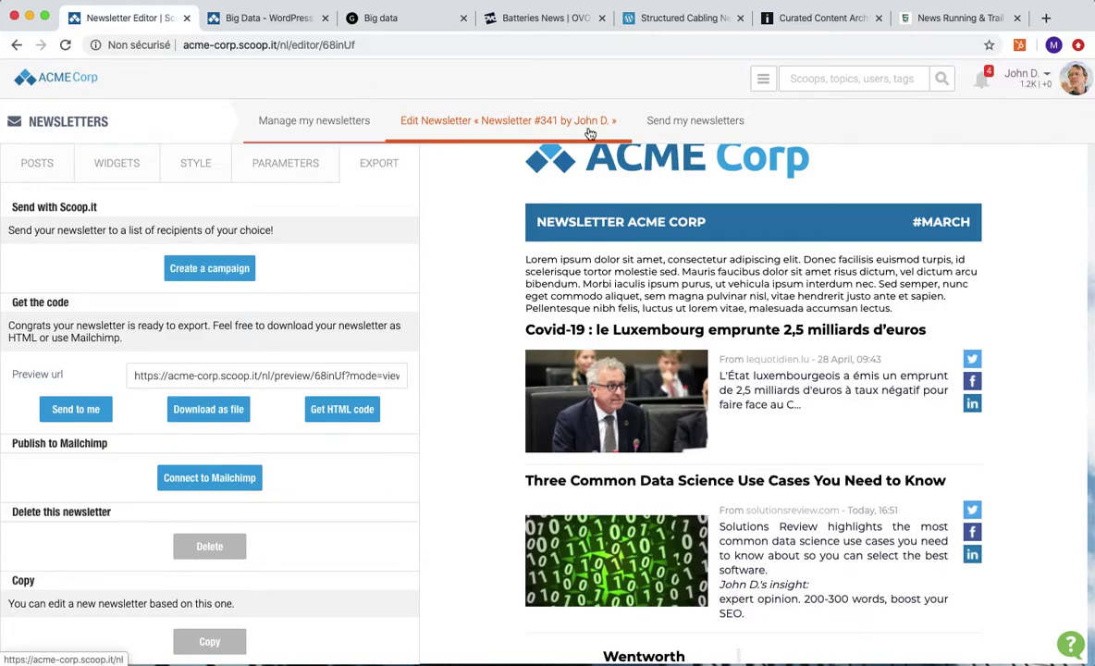
# - Open the newsletter sending campaigns, view the details of the Newsletter #297 campaign sent 28 Apr and return to the campaign list
pyautogui.click(657, 131)
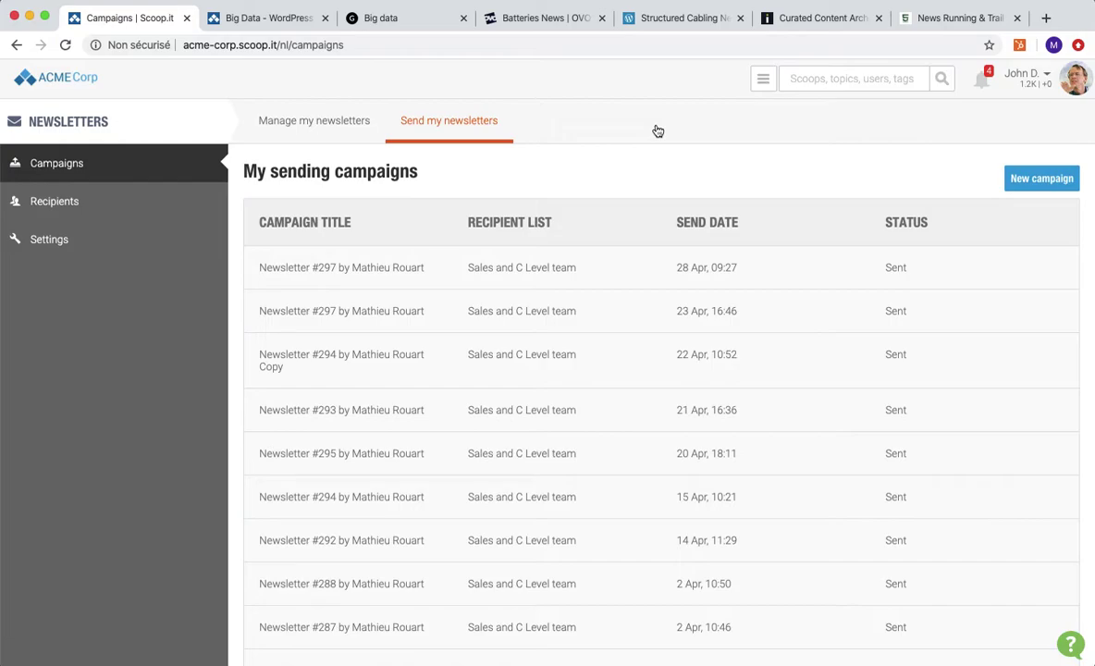
pyautogui.click(357, 269)
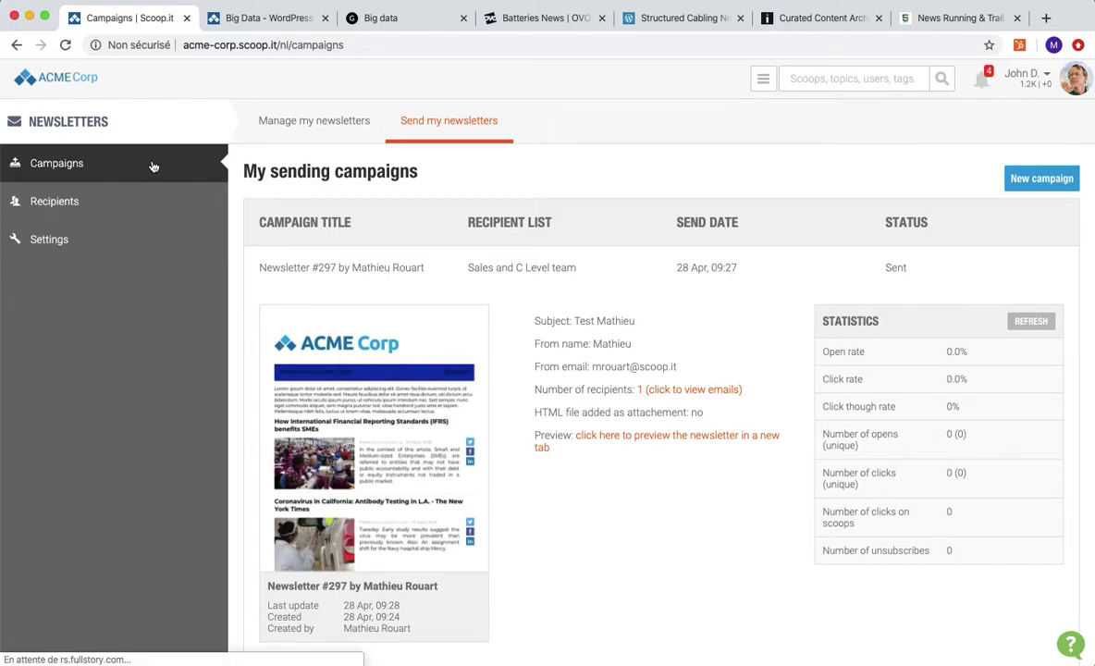
pyautogui.click(440, 119)
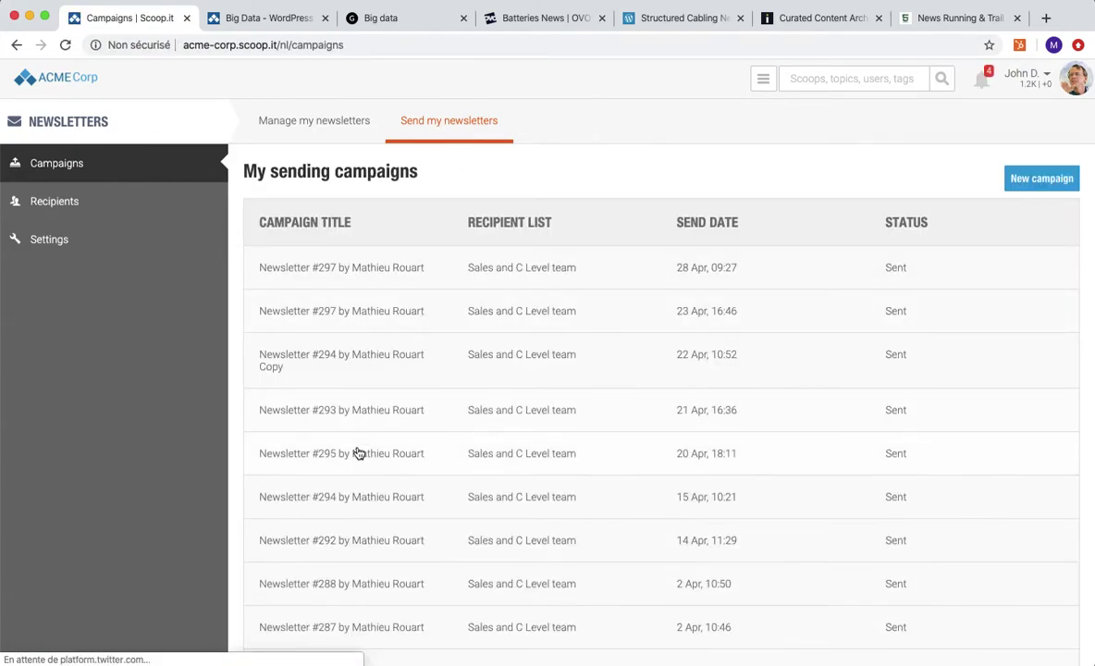
# - Examine the details and statistics of the Newsletter #295 campaign sent 20 Apr and look through the older campaigns
pyautogui.click(359, 453)
pyautogui.scroll(-3, 639, 437)
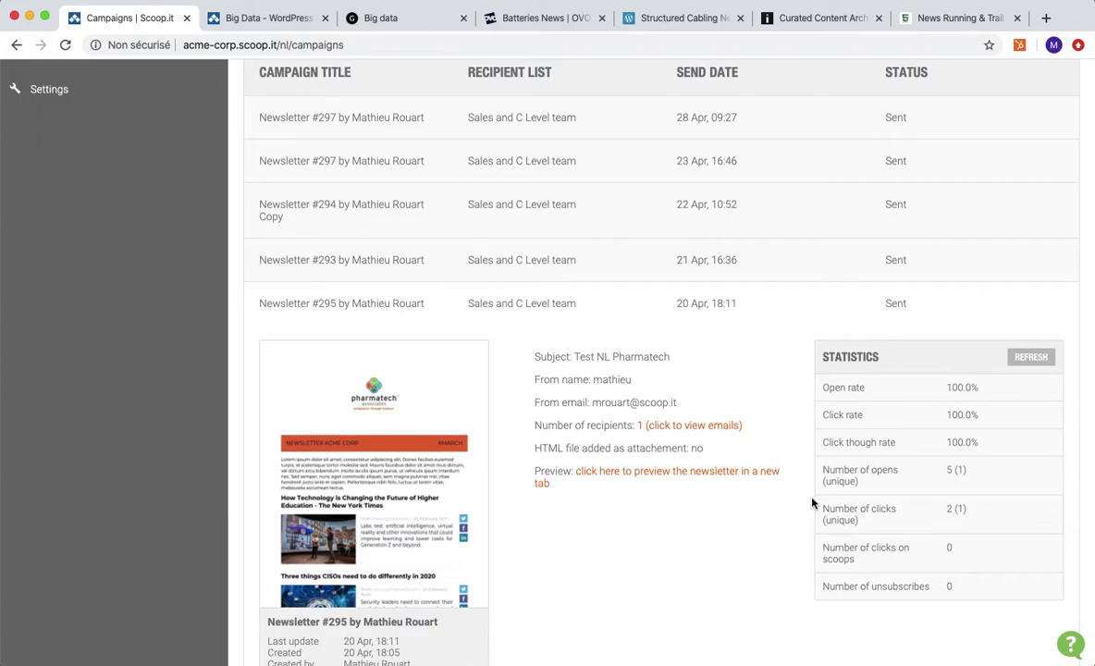
pyautogui.scroll(3, 812, 502)
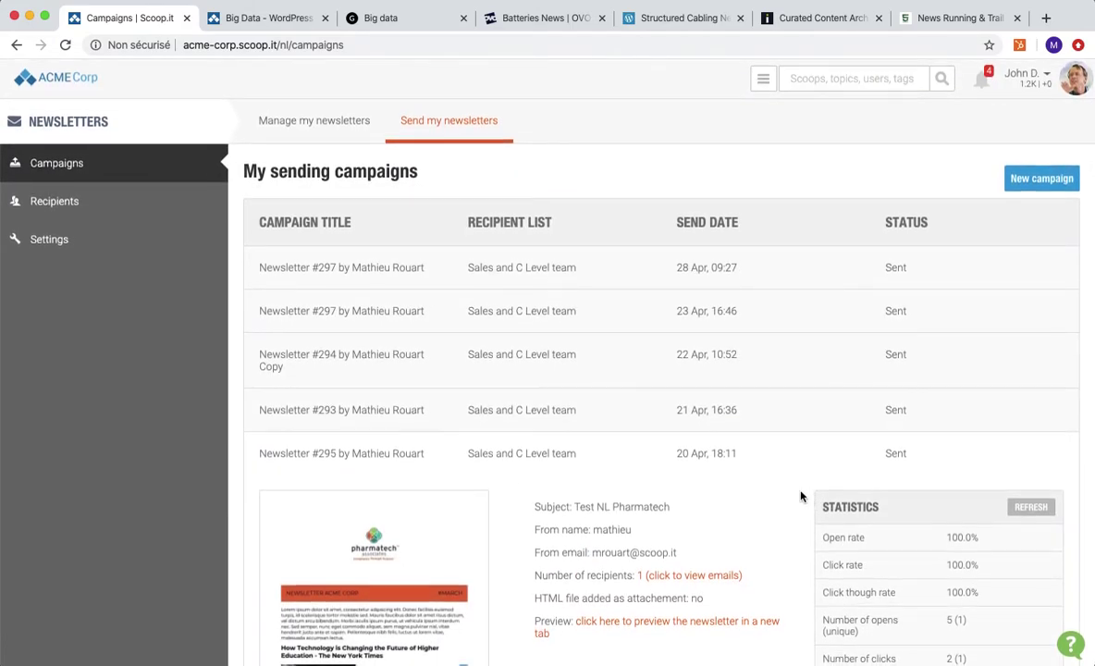
pyautogui.scroll(-7, 574, 441)
pyautogui.scroll(-2, 575, 440)
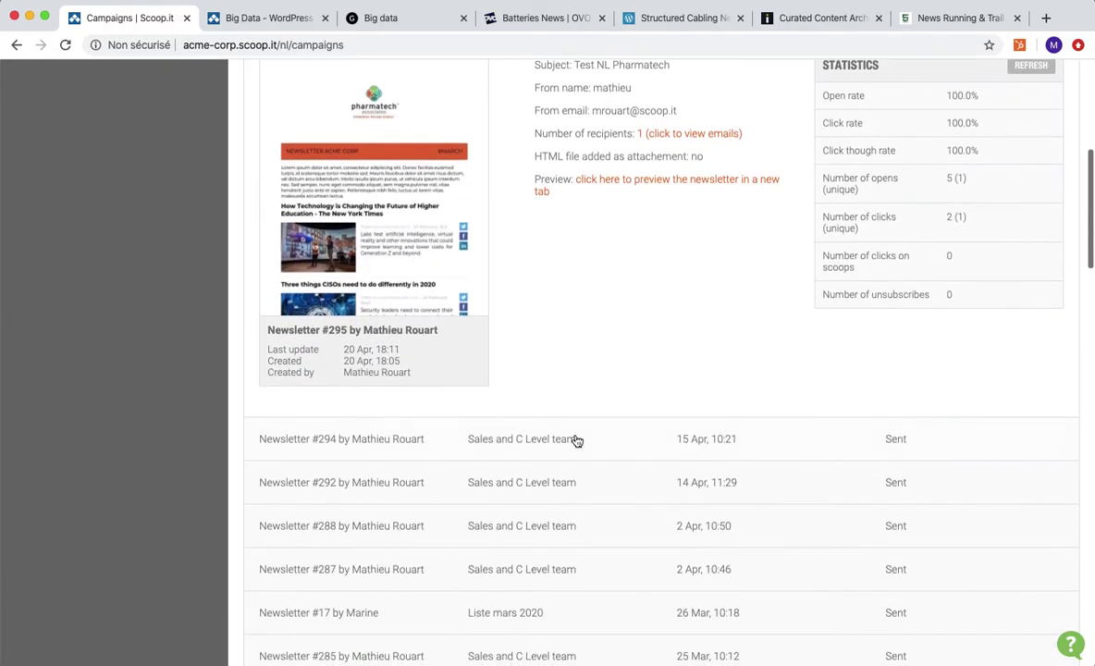